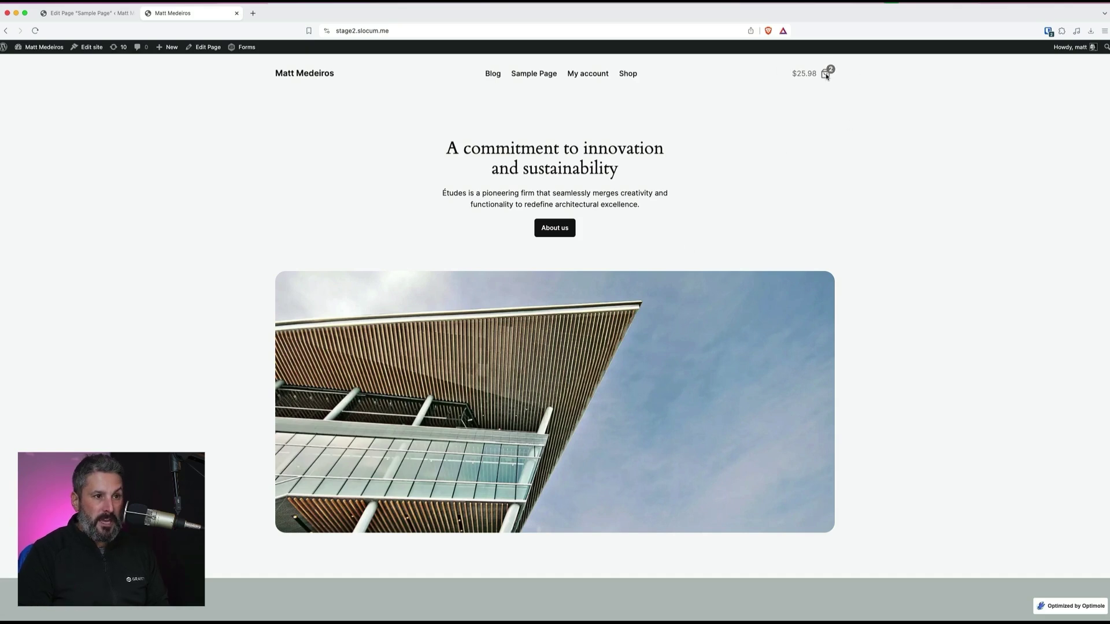
Set the ebook quantity to 3 in the cart drawer ($38.97 subtotal) and open the full cart.
left_click(827, 75)
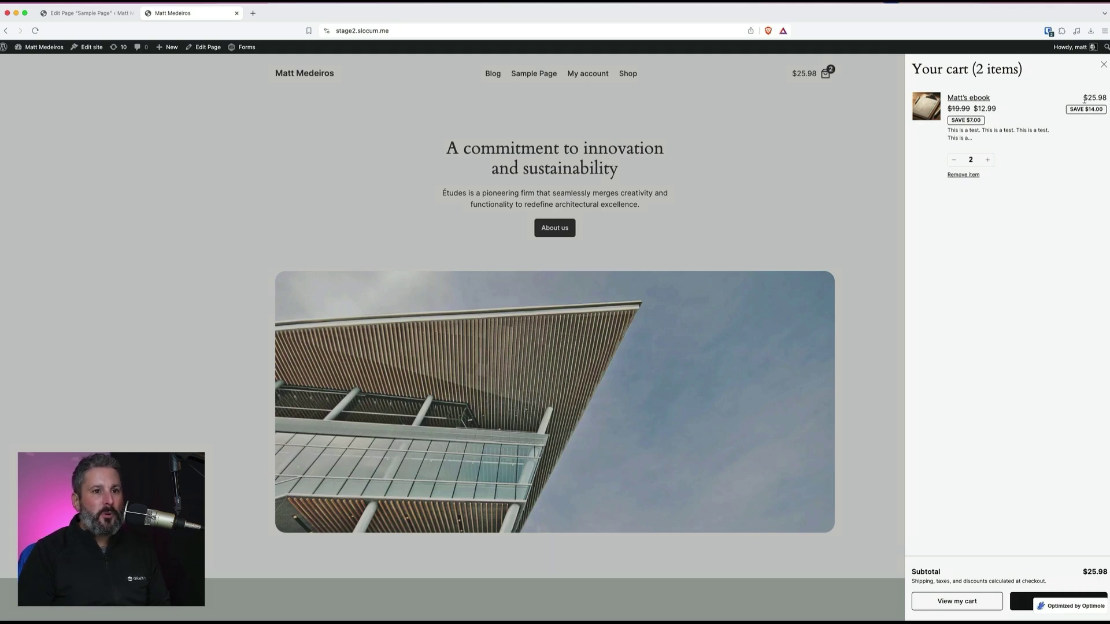
left_click(953, 163)
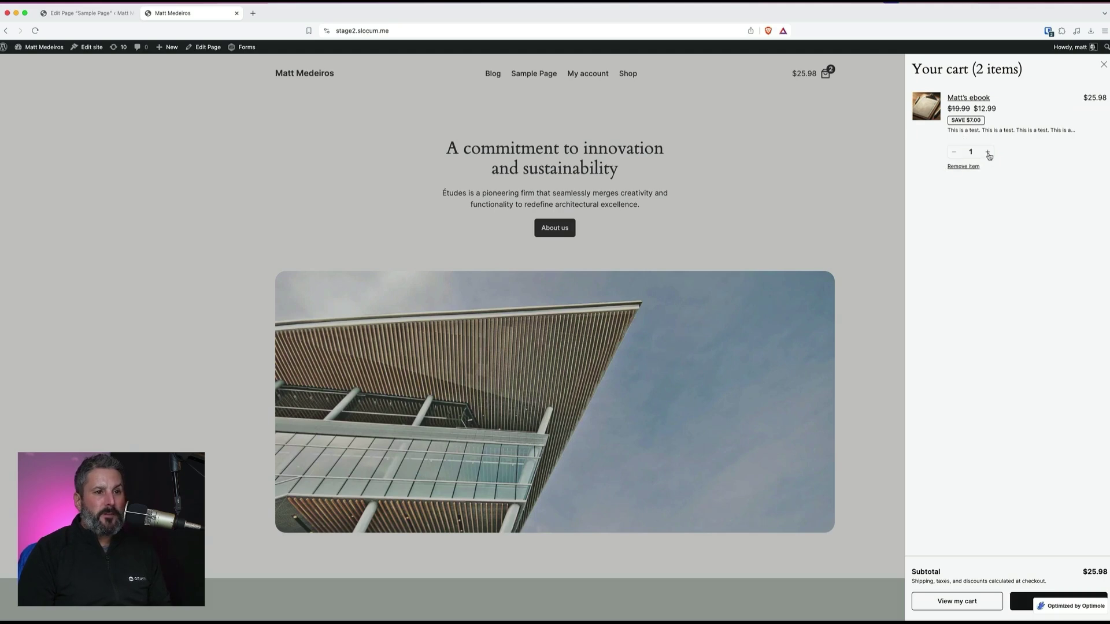
left_click(988, 161)
left_click(988, 161)
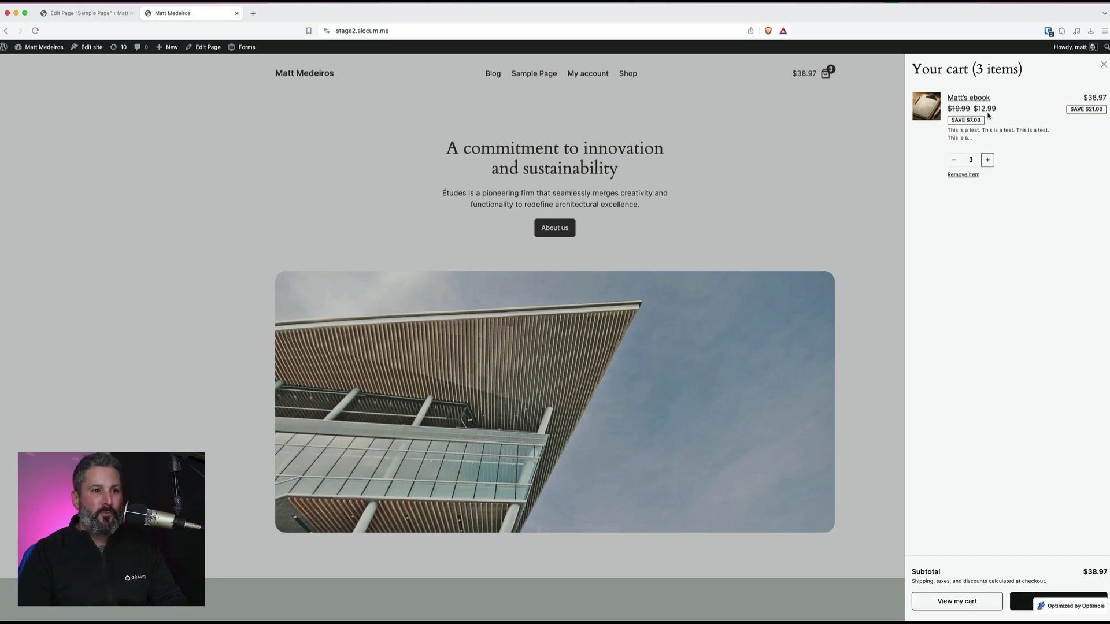
left_click(935, 605)
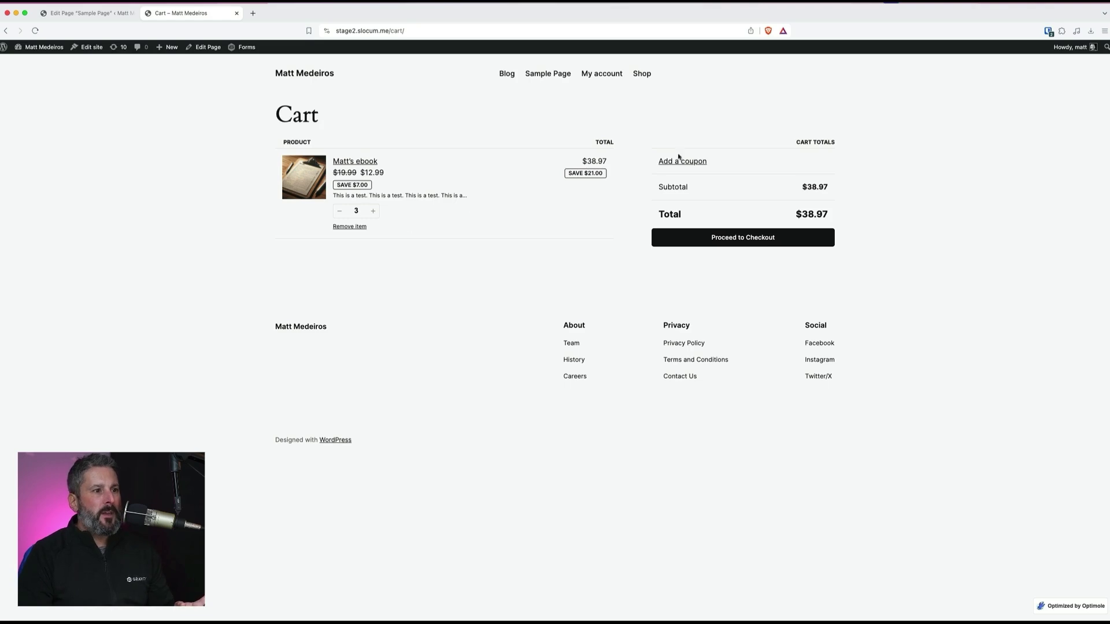
Show the coupon code field on the Cart page listing 3 ebooks totalling $38.97.
left_click(679, 160)
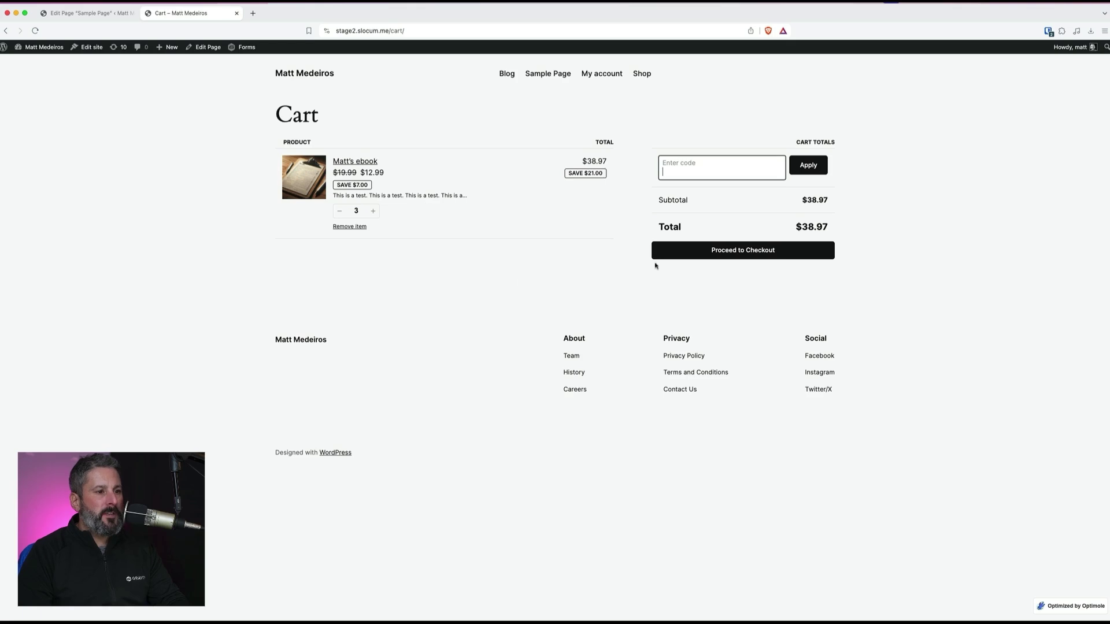
Proceed from the cart to checkout for the three ebooks.
left_click(742, 252)
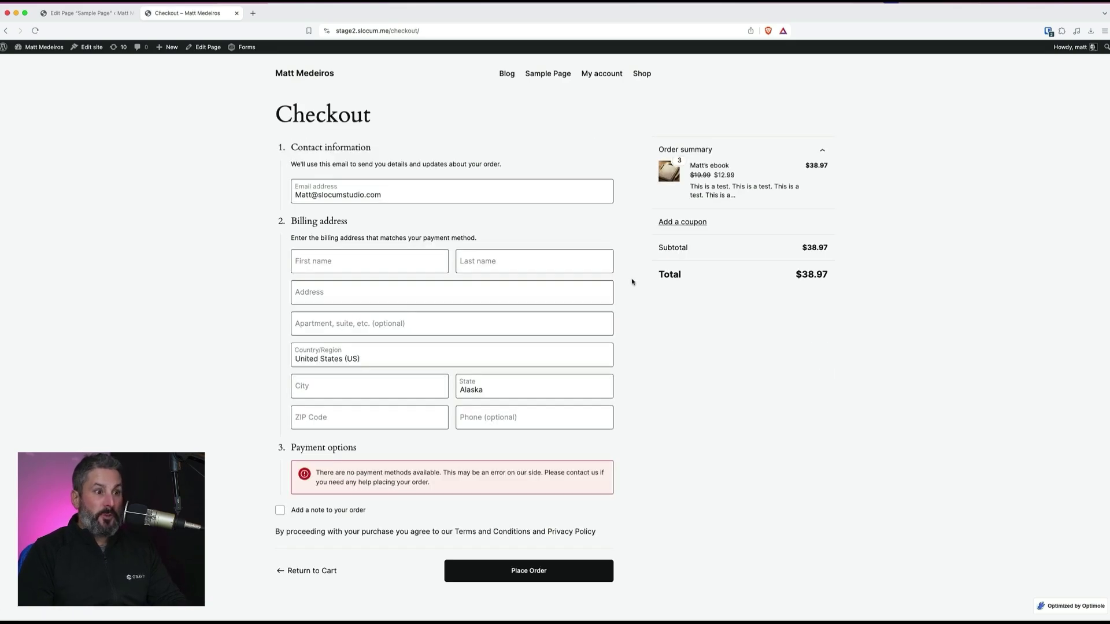
scroll(547, 290, "down", 3)
scroll(488, 307, "up", 3)
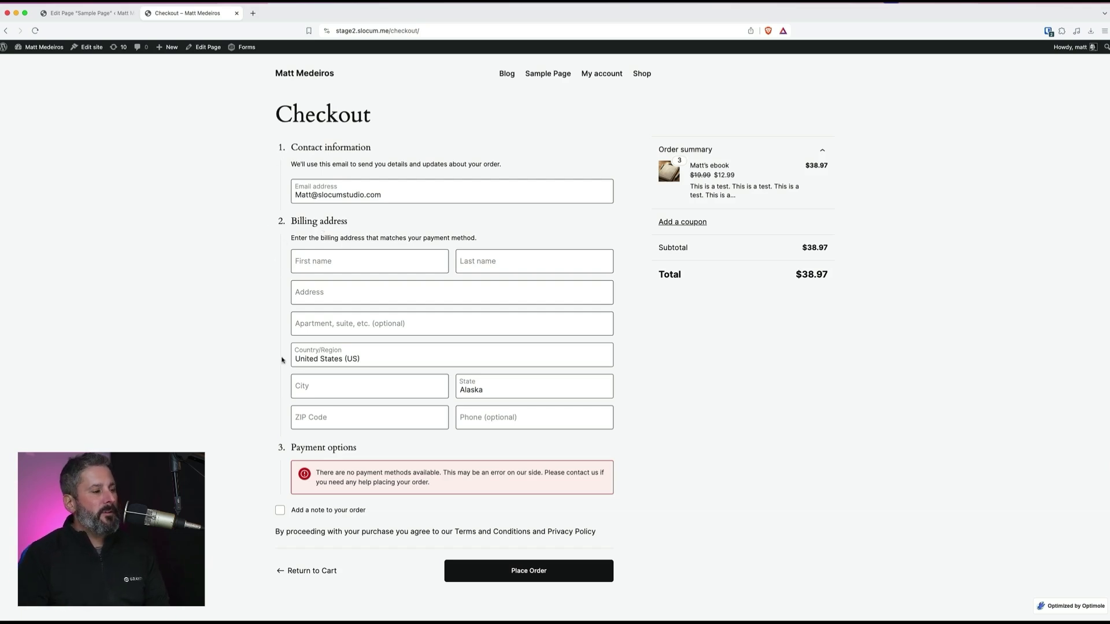
Tick 'Add a note to your order' and reveal the checkout coupon code entry.
left_click(280, 508)
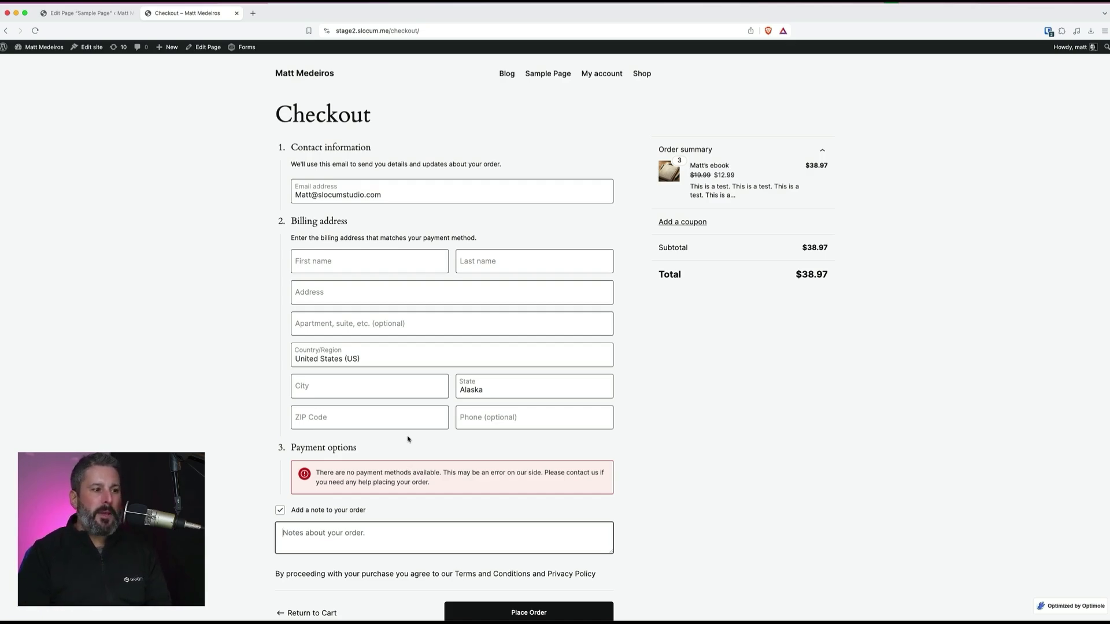
scroll(405, 467, "down", 3)
scroll(409, 437, "down", 3)
scroll(451, 439, "up", 6)
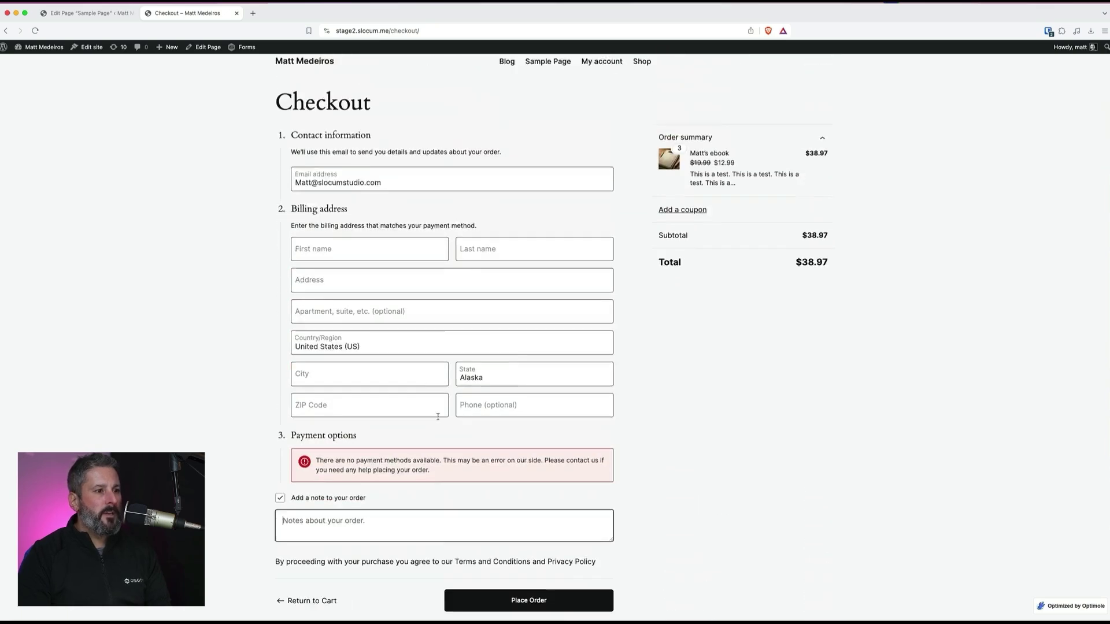
left_click(695, 221)
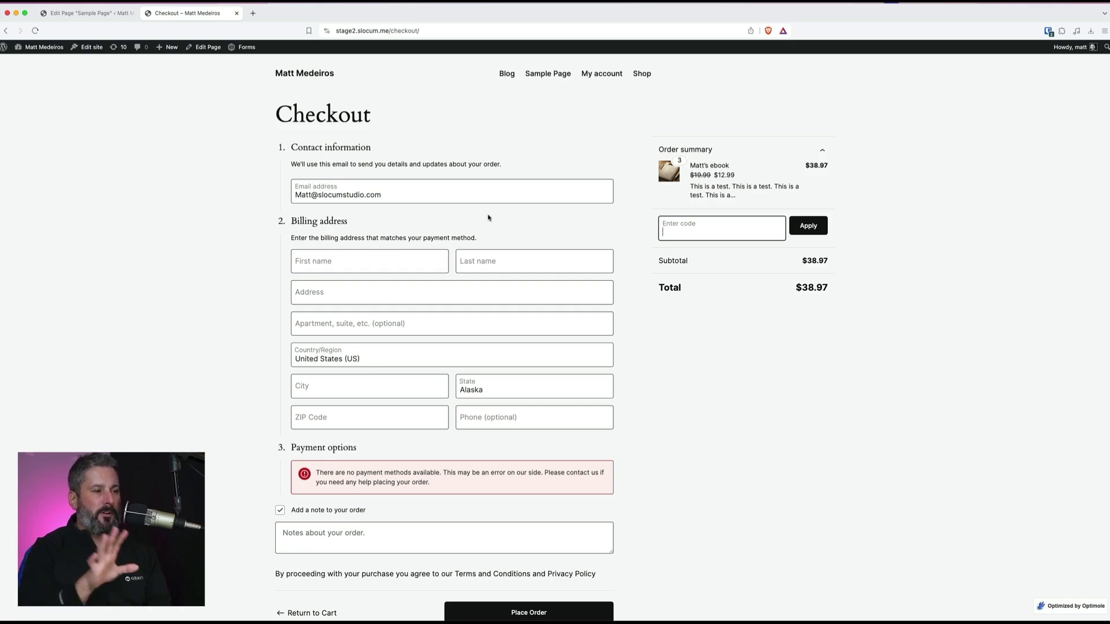
Go to the Shop page via My account and add a fourth ebook, totalling $51.96.
left_click(602, 73)
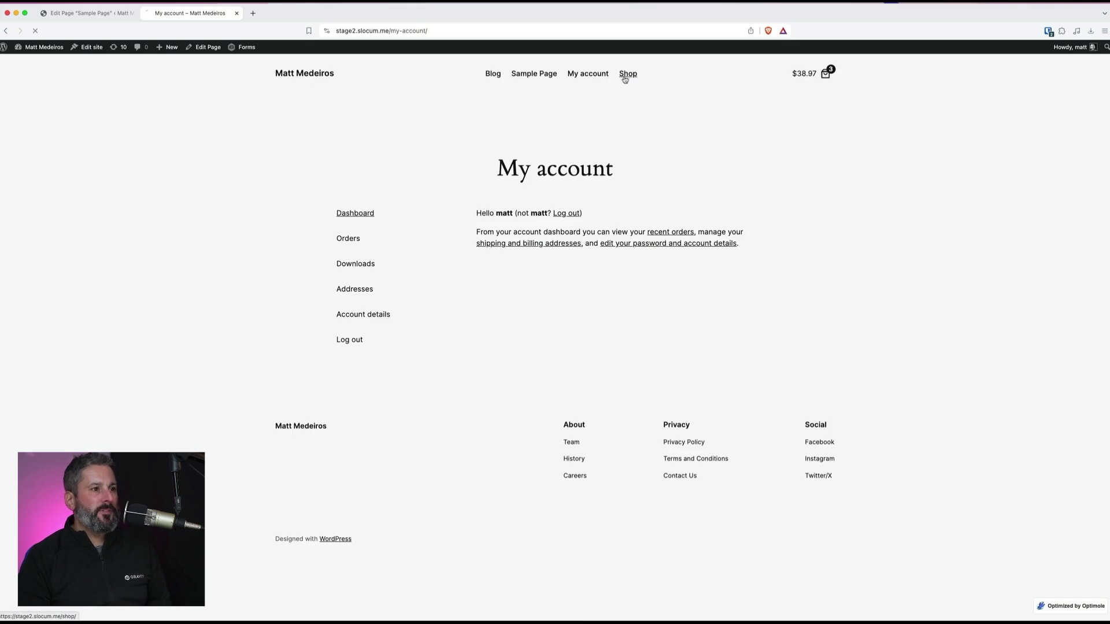
left_click(632, 79)
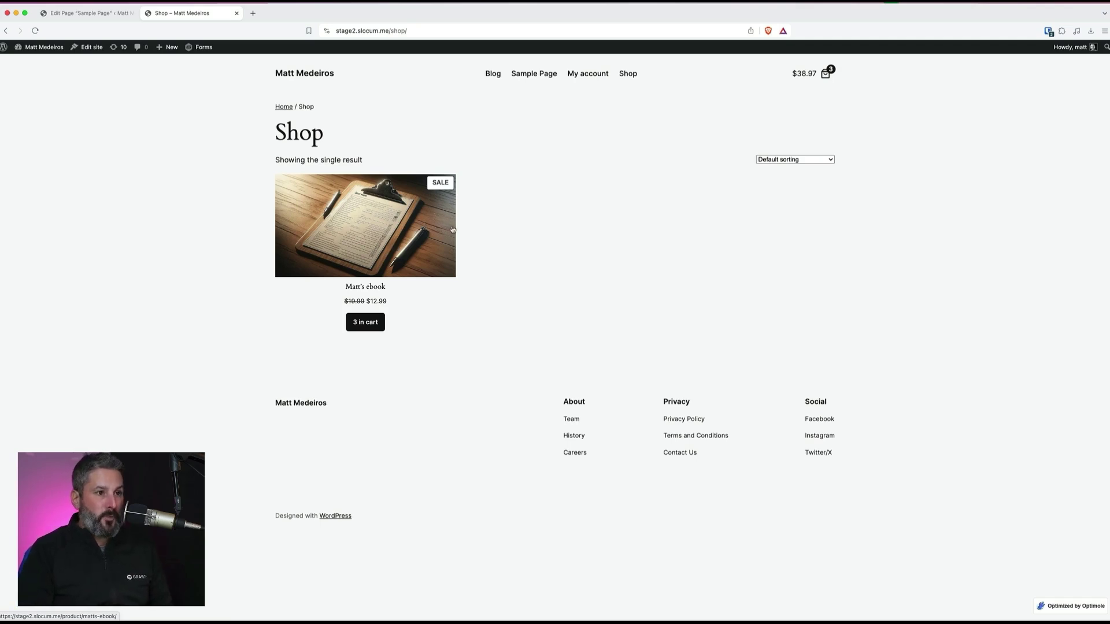
left_click(365, 322)
Open the ebook's product page and check its Reviews tab and second gallery image.
left_click(396, 234)
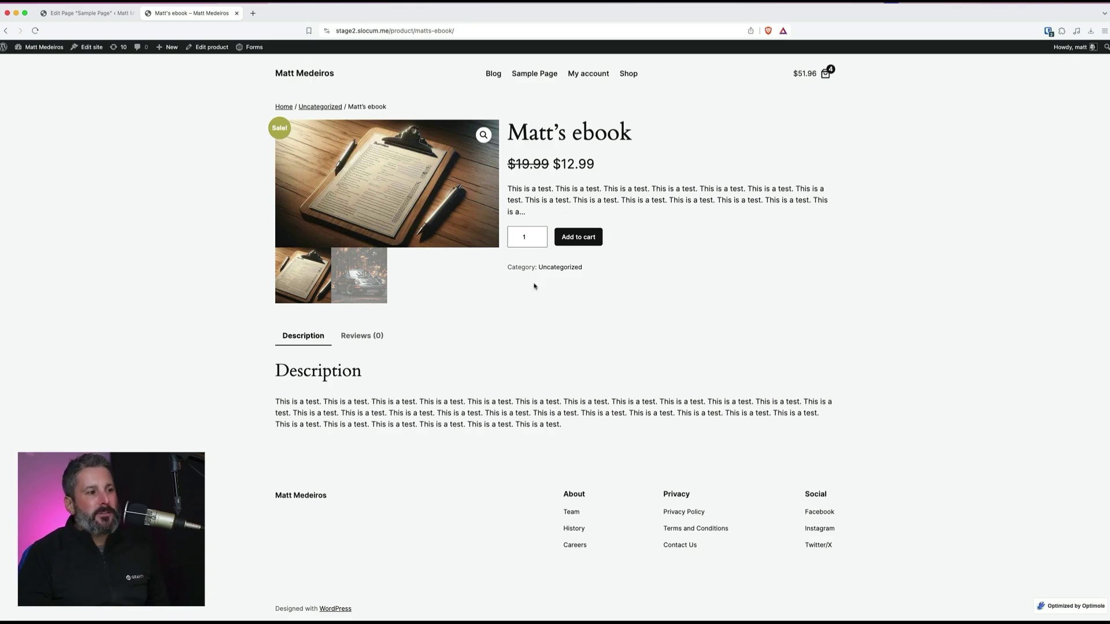
left_click(362, 338)
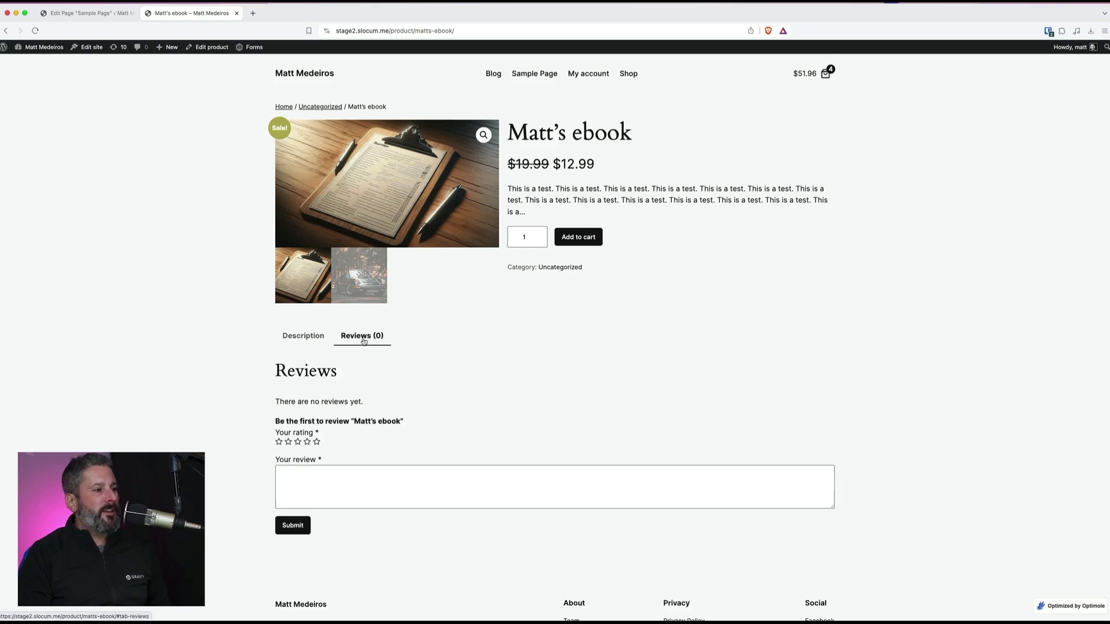
left_click(301, 339)
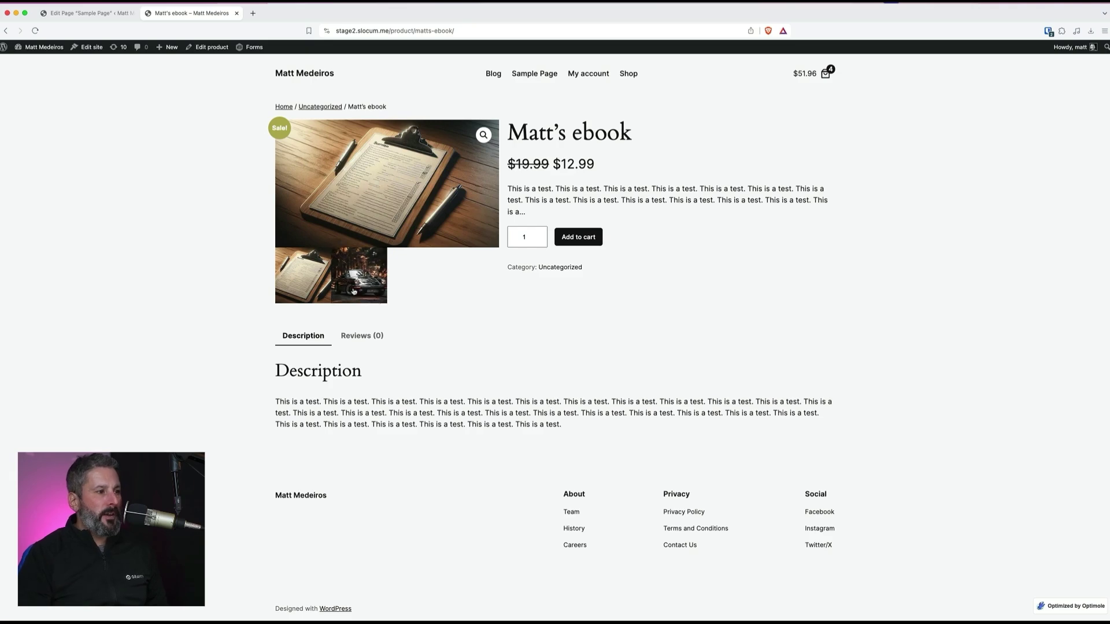
left_click(355, 290)
left_click(302, 540)
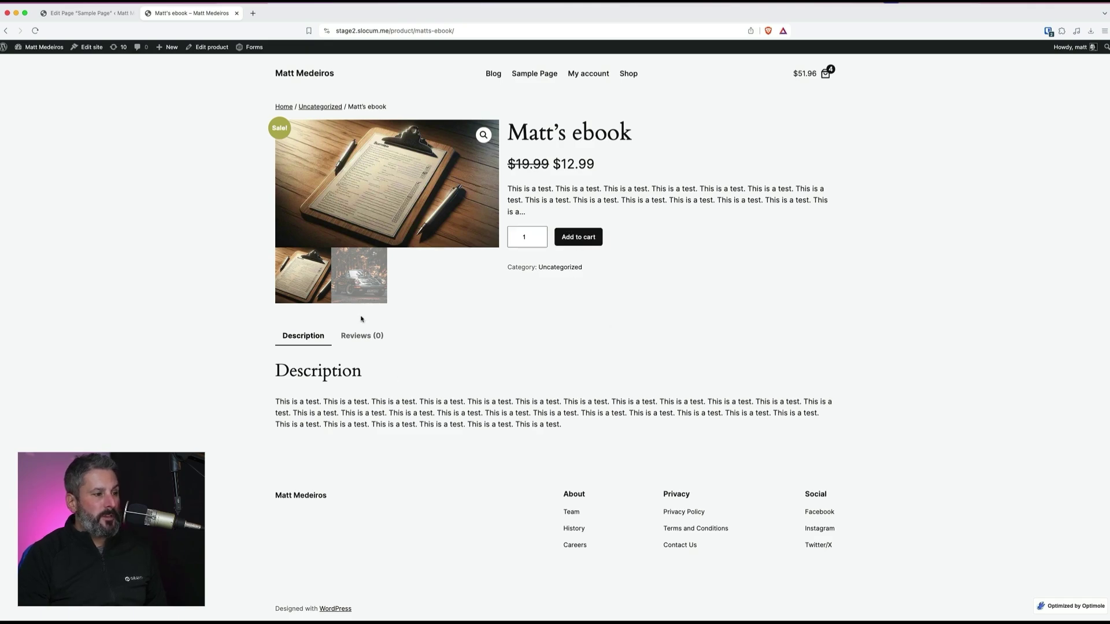
Switch between the product's Reviews and Description tabs, ending on Description.
left_click(361, 336)
scroll(347, 416, "down", 3)
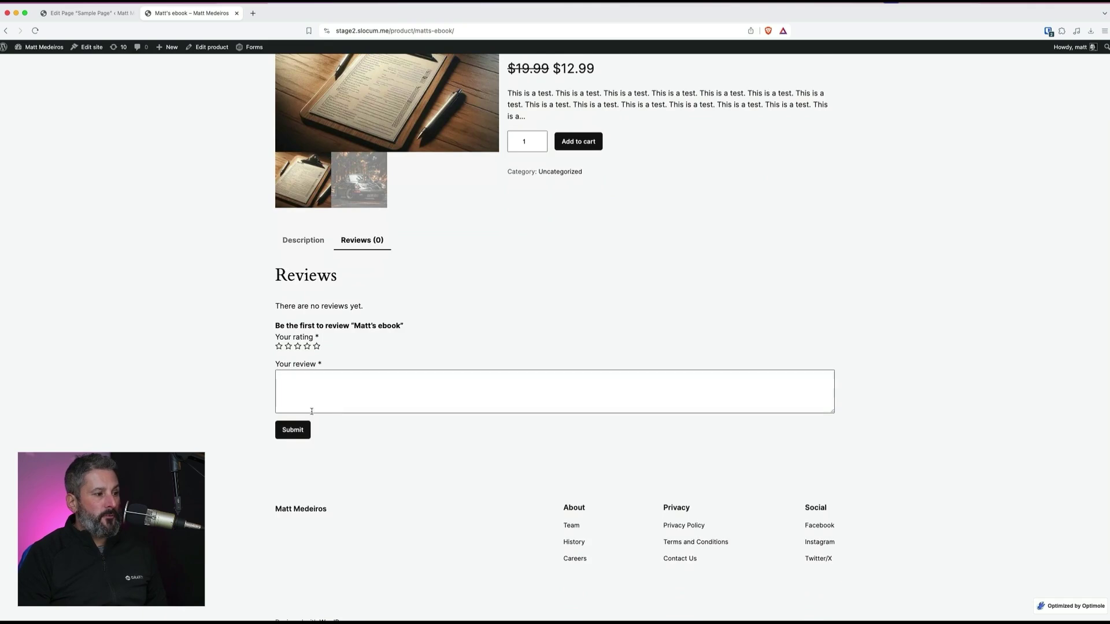
scroll(311, 410, "up", 3)
left_click(316, 335)
left_click(360, 334)
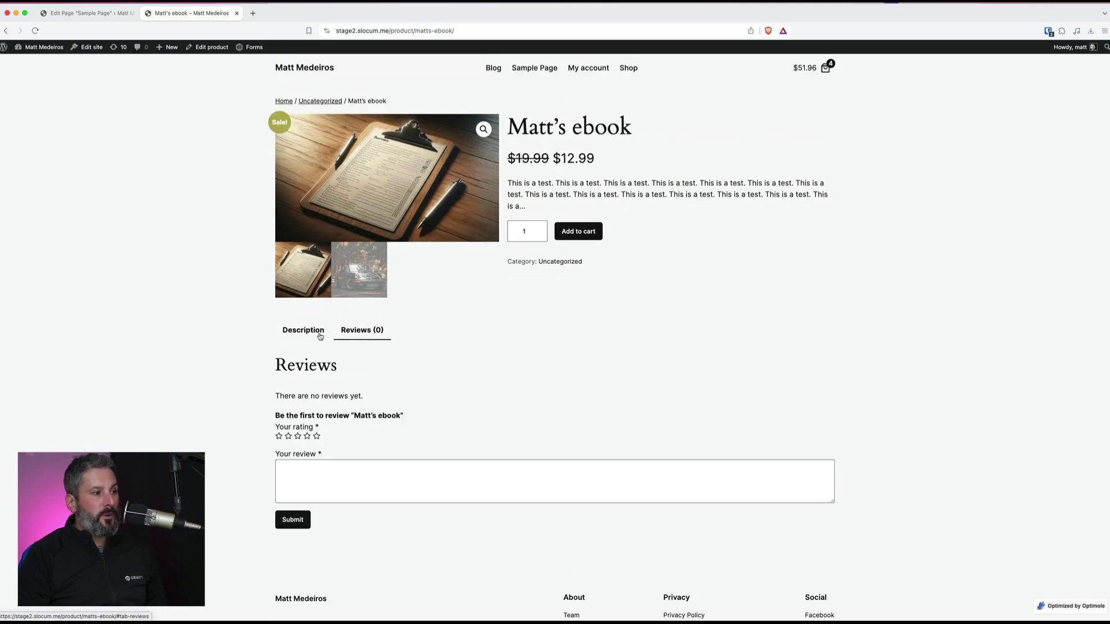
left_click(319, 336)
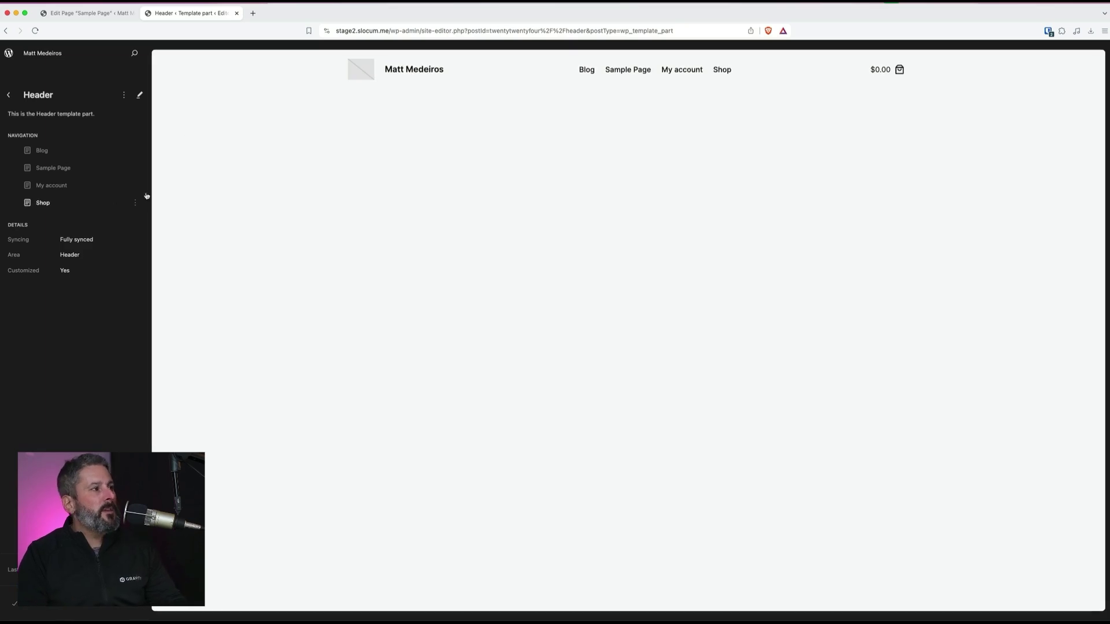
Start editing the Header template part and select its Mini-Cart block.
left_click(140, 95)
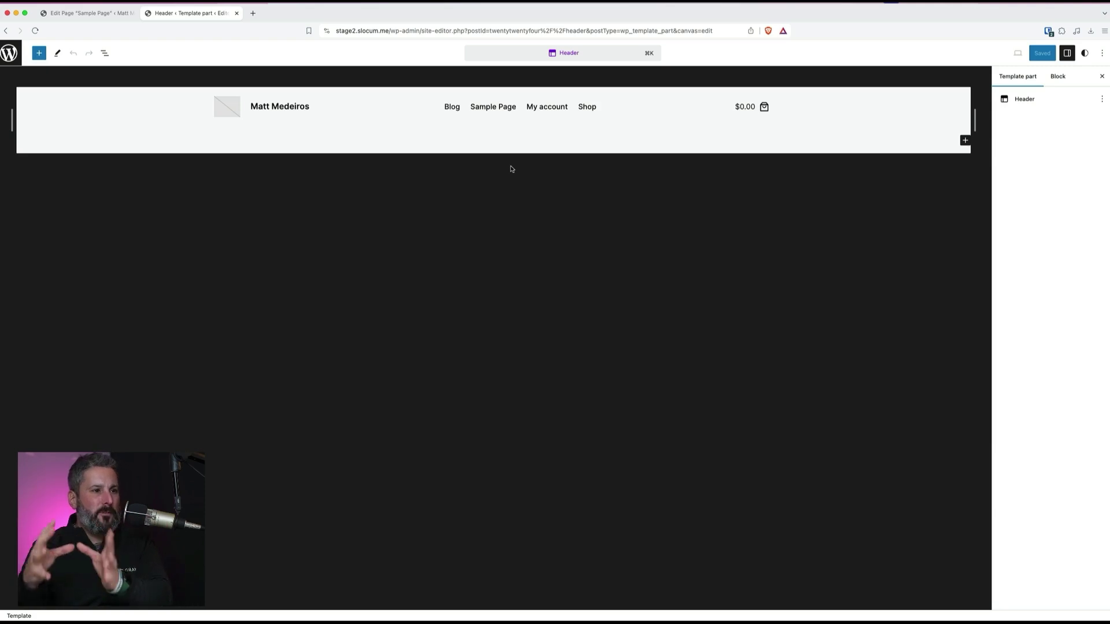
left_click(757, 107)
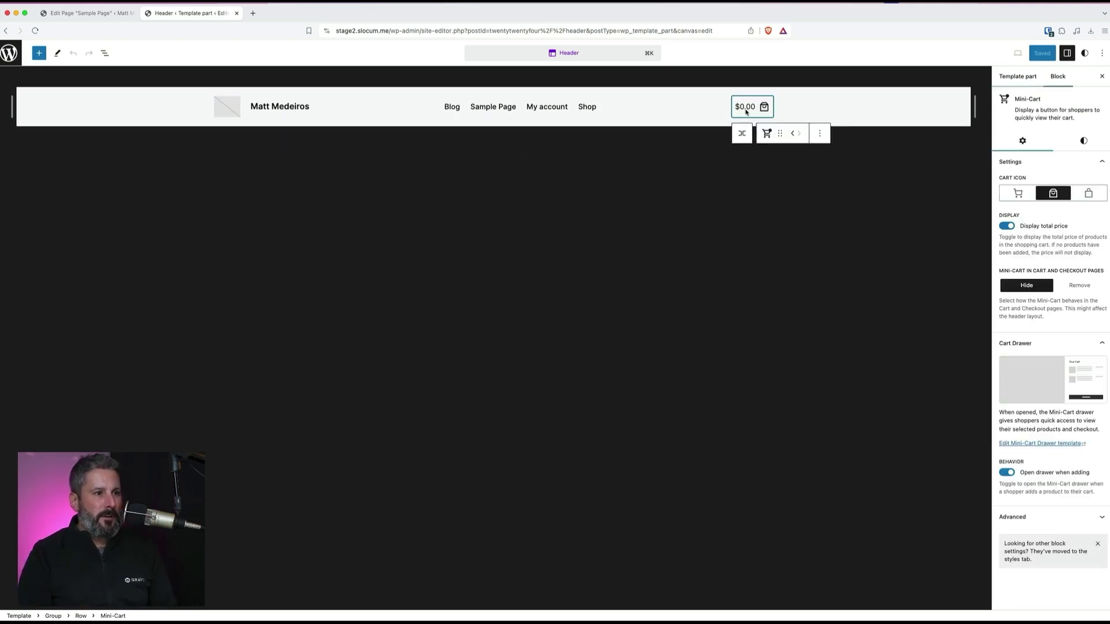
Choose the shopping-bag icon for the header mini-cart after trying the cart and bag icons.
left_click(1022, 196)
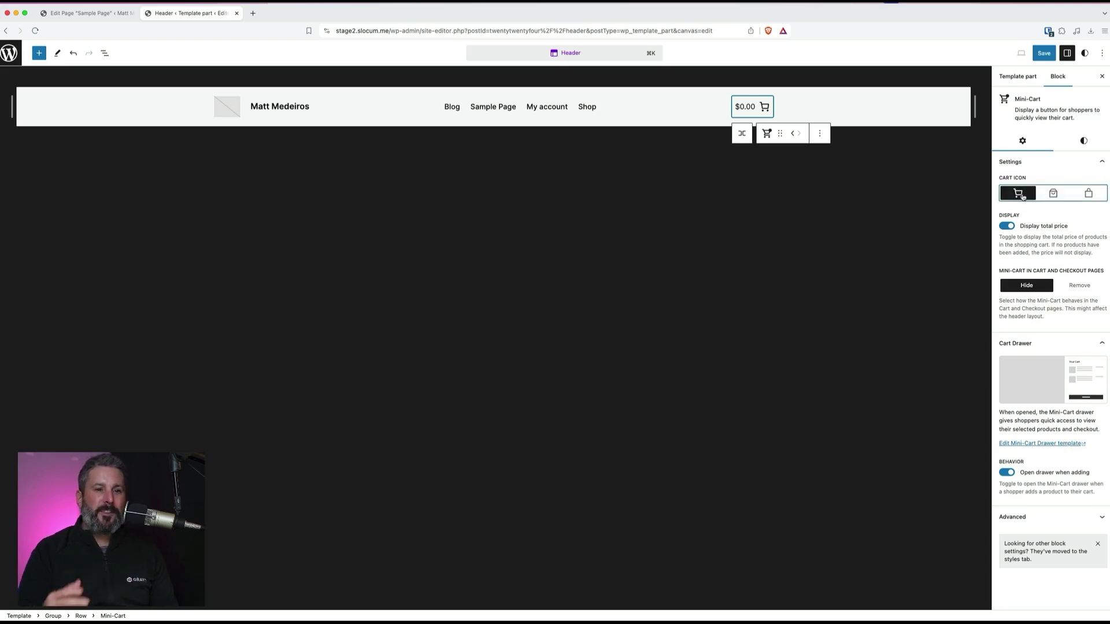
left_click(1061, 195)
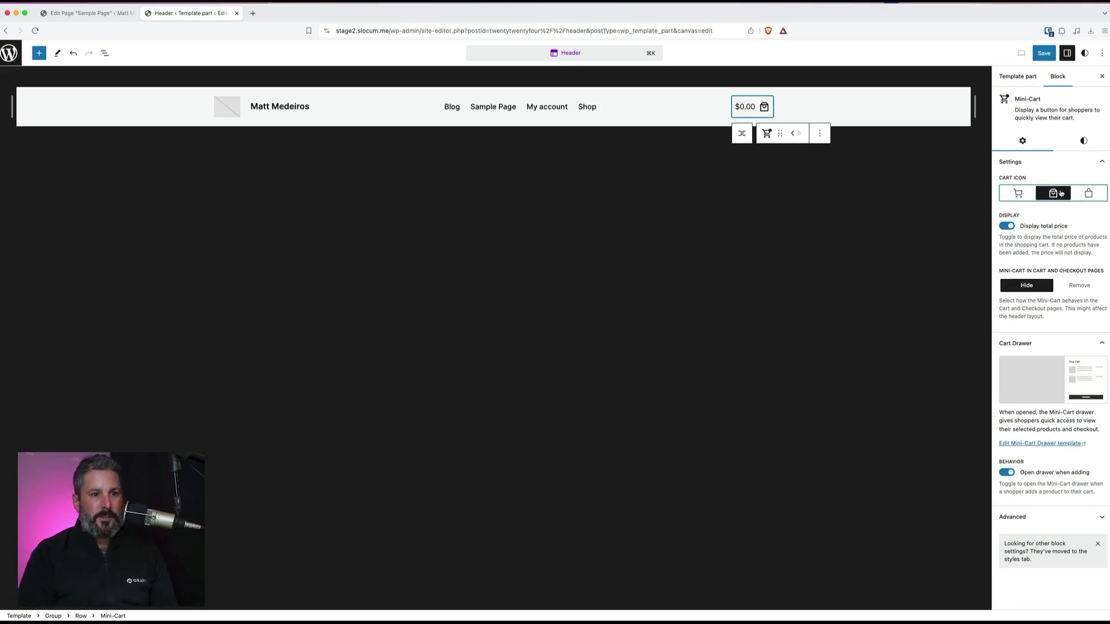
left_click(1088, 195)
left_click(1053, 195)
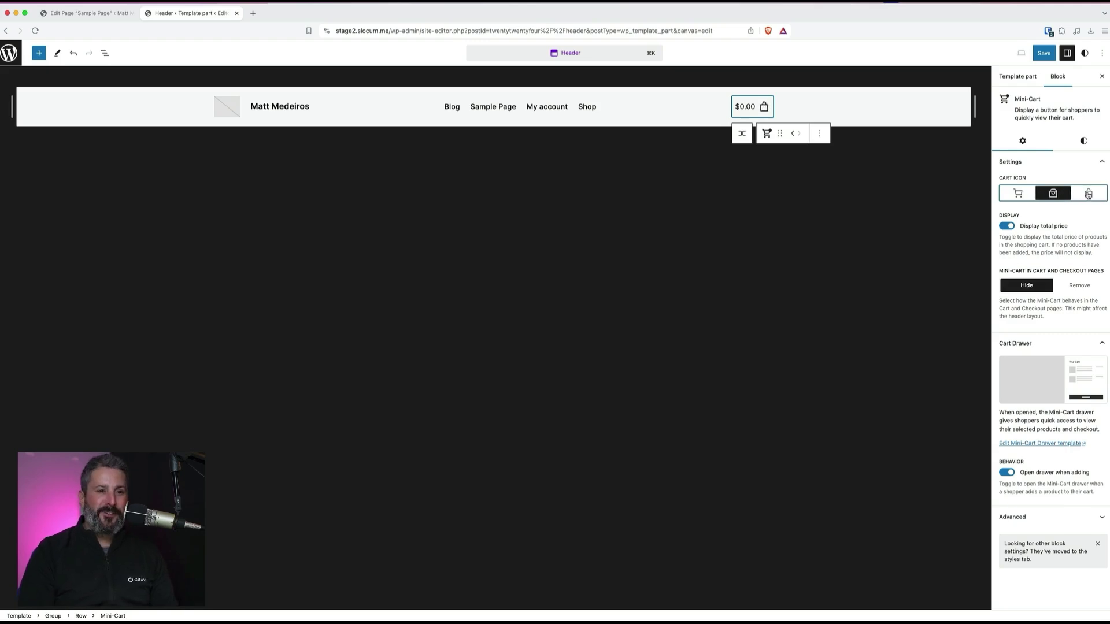
left_click(1089, 195)
left_click(1059, 195)
left_click(1079, 195)
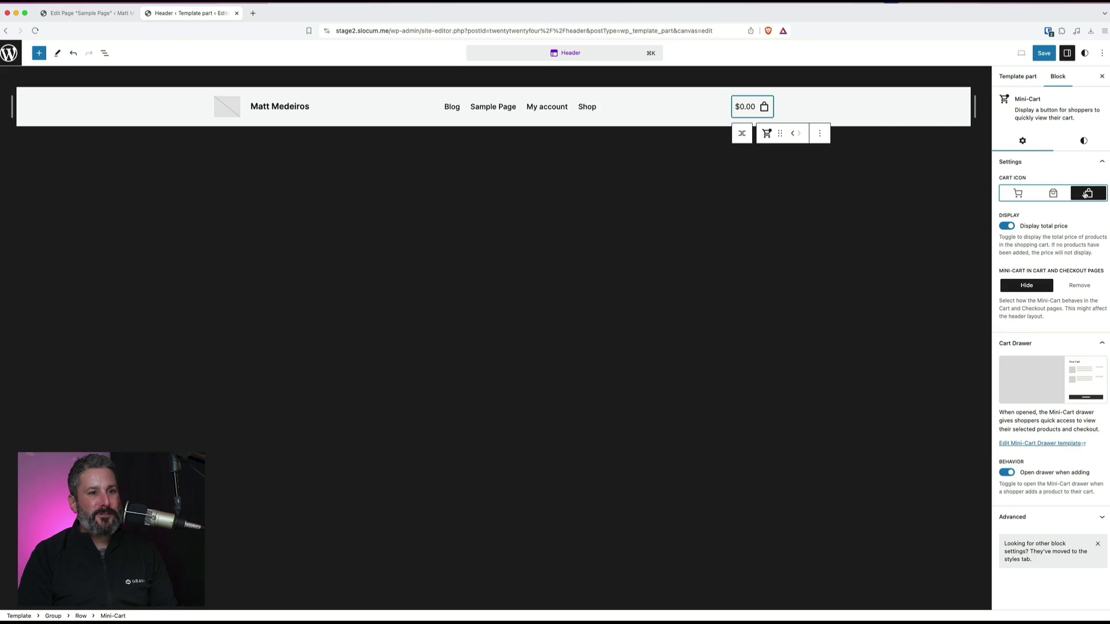
Turn off 'Open drawer when adding', keeping the total price displayed beside the cart.
left_click(1006, 226)
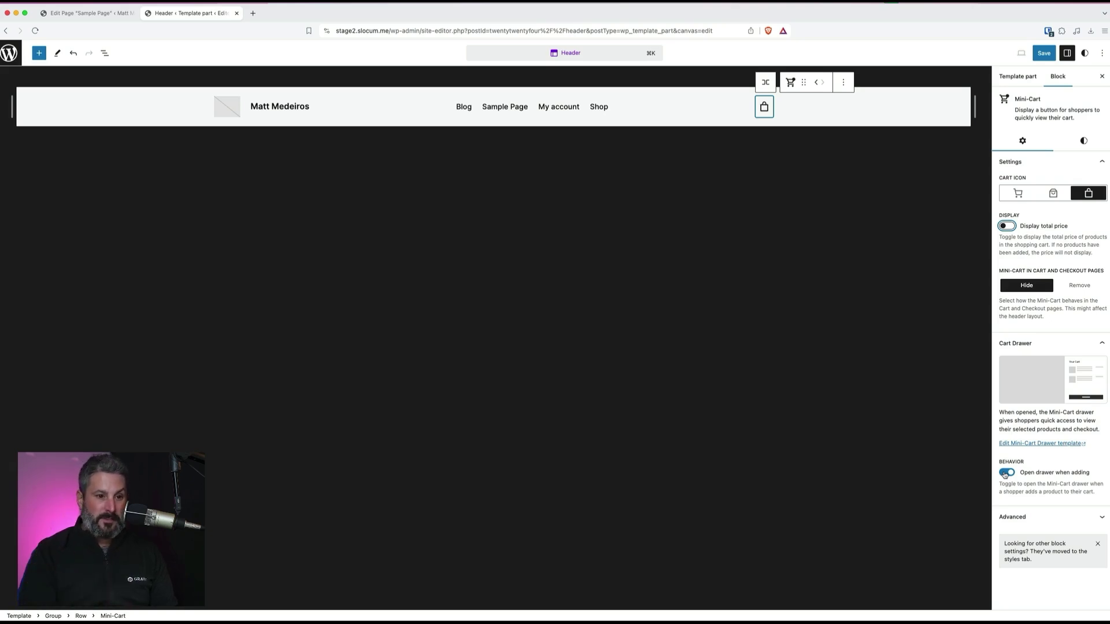
left_click(1008, 473)
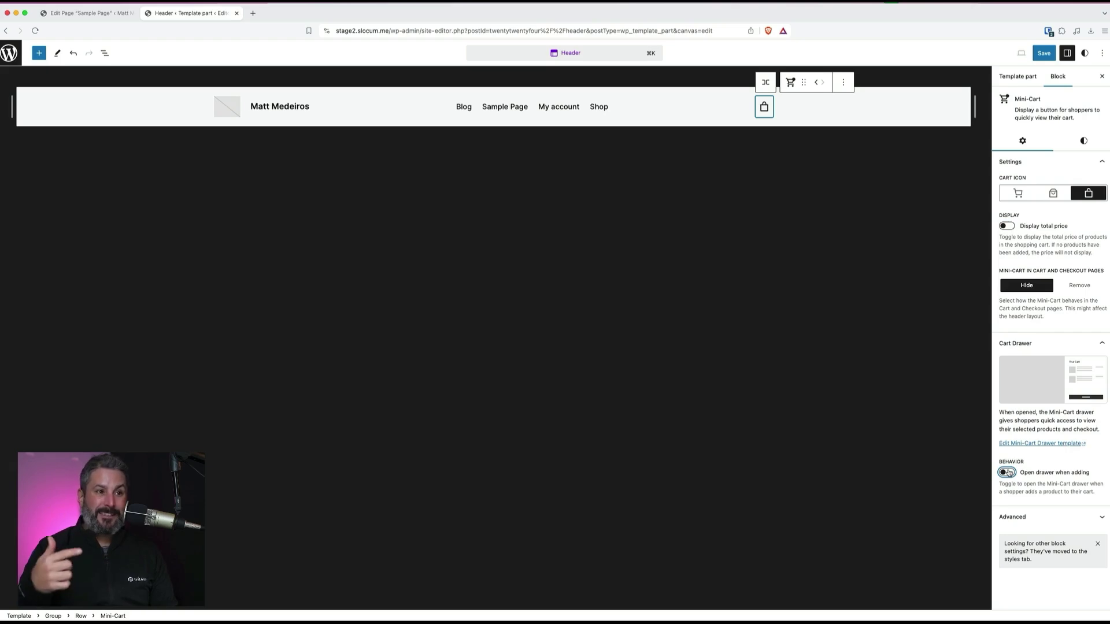
left_click(1010, 230)
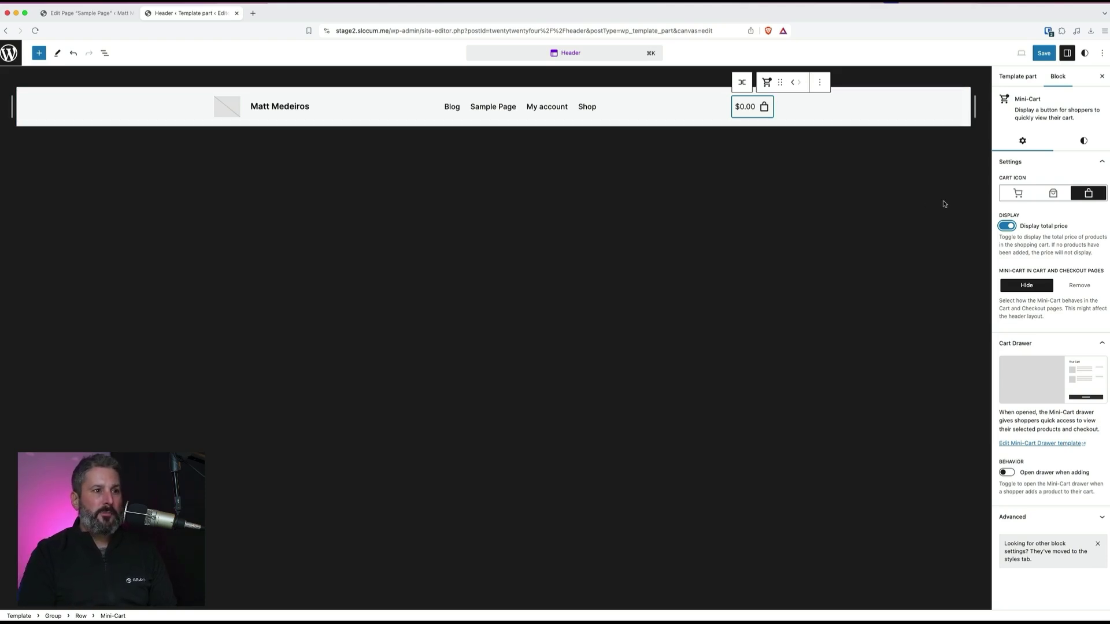
left_click(105, 53)
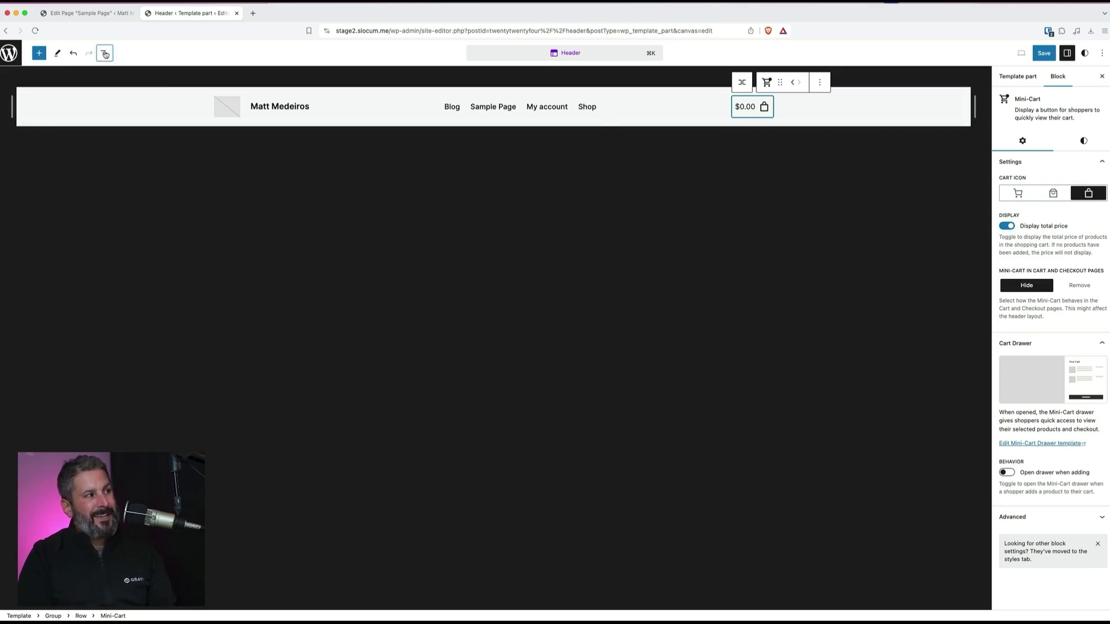
Drag Mini-Cart to the start of the header row, left of the site title, and exit editing.
left_click_drag(31, 153, 61, 130)
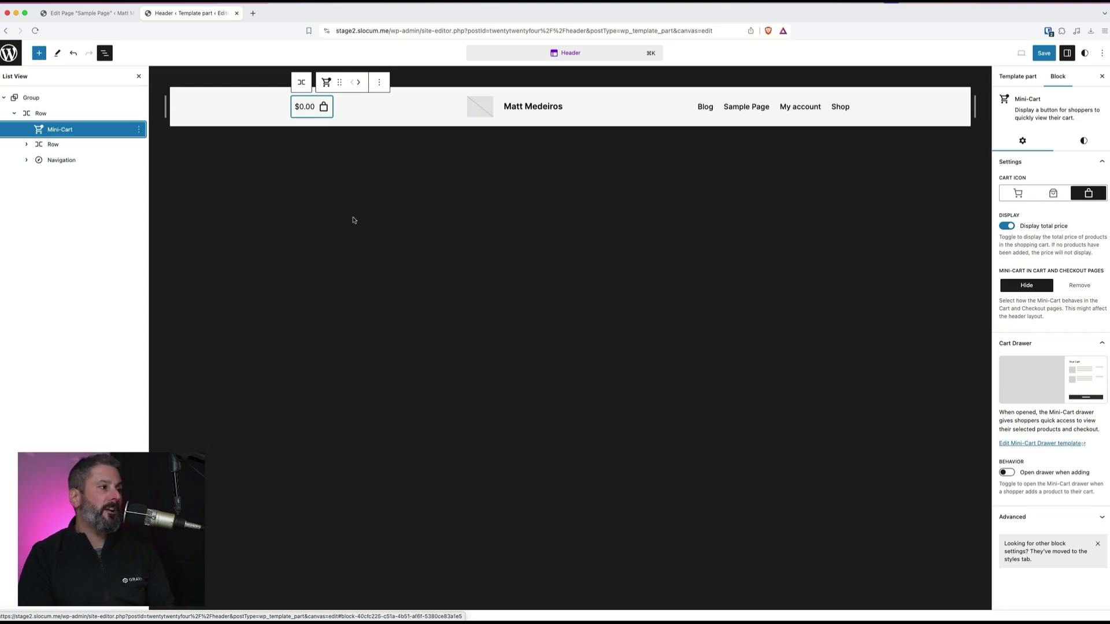
left_click(10, 52)
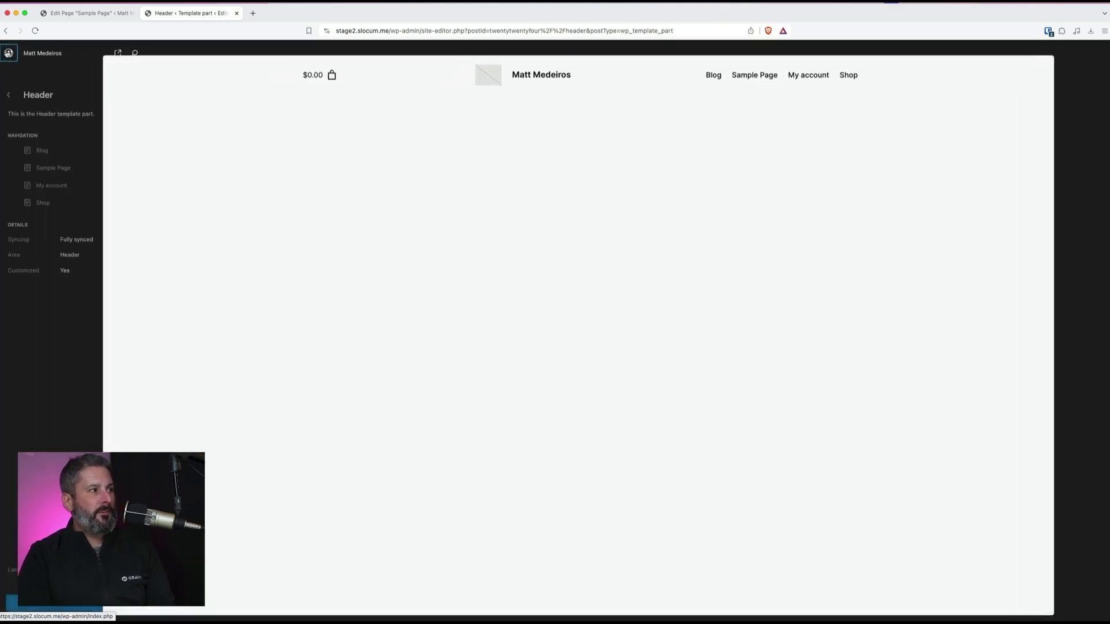
Back out to the pattern library and browse the WooCommerce, Call to Action, Banners and About patterns.
left_click(8, 96)
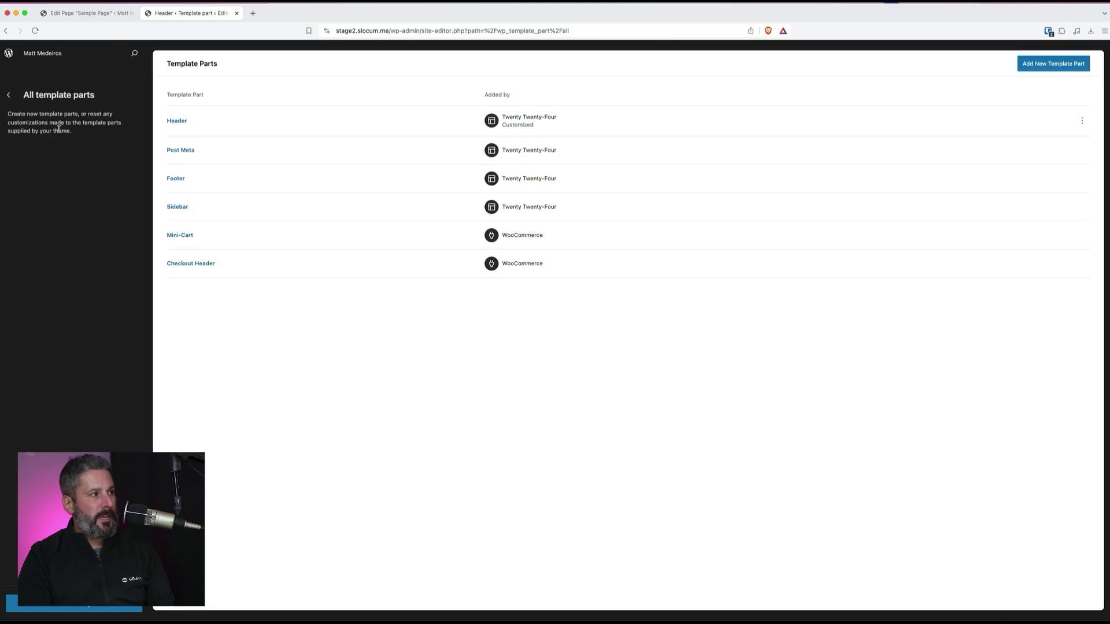
left_click(10, 96)
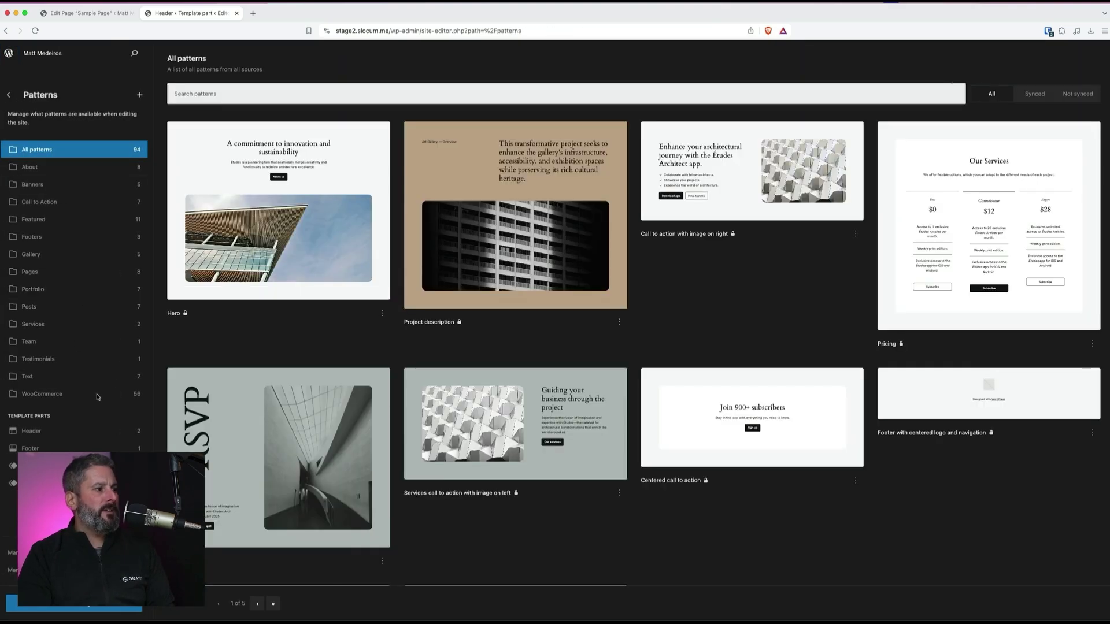
left_click(97, 396)
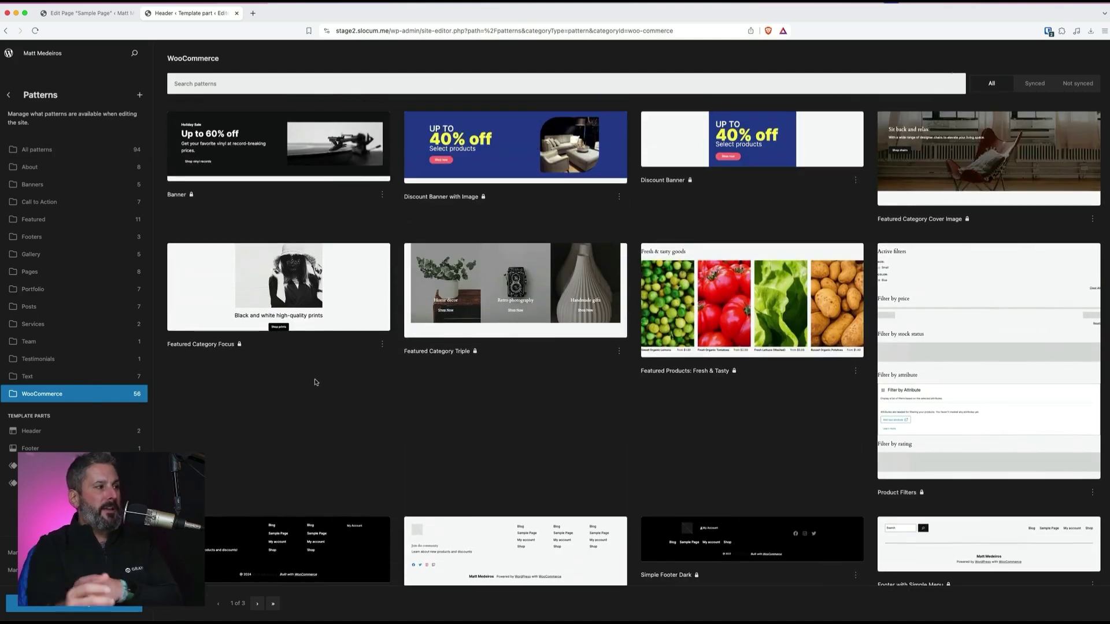
left_click(64, 202)
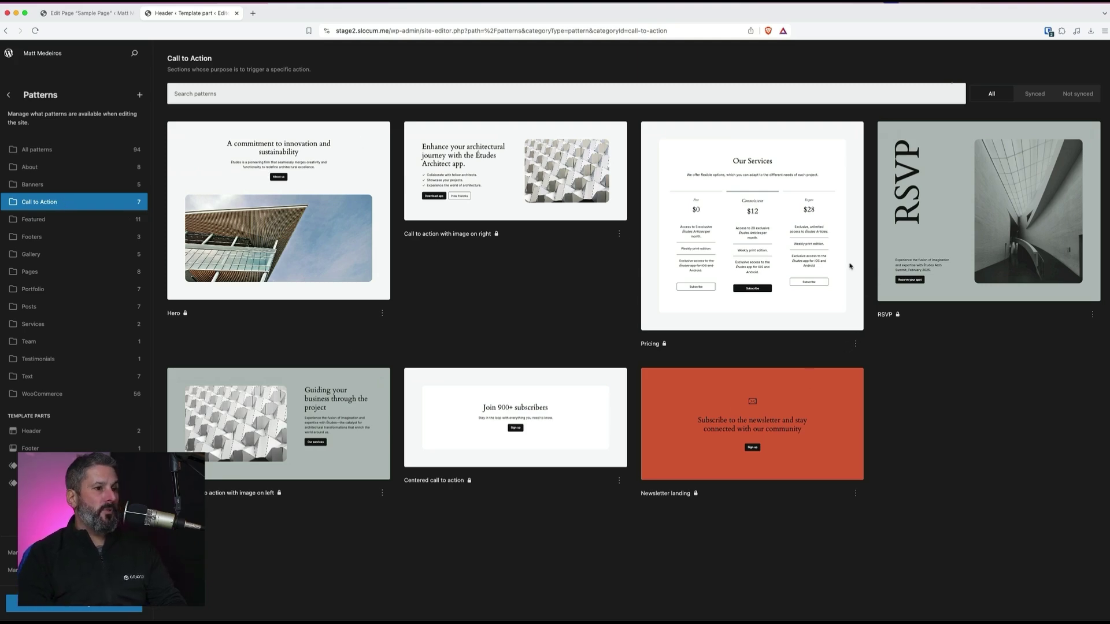
left_click(83, 185)
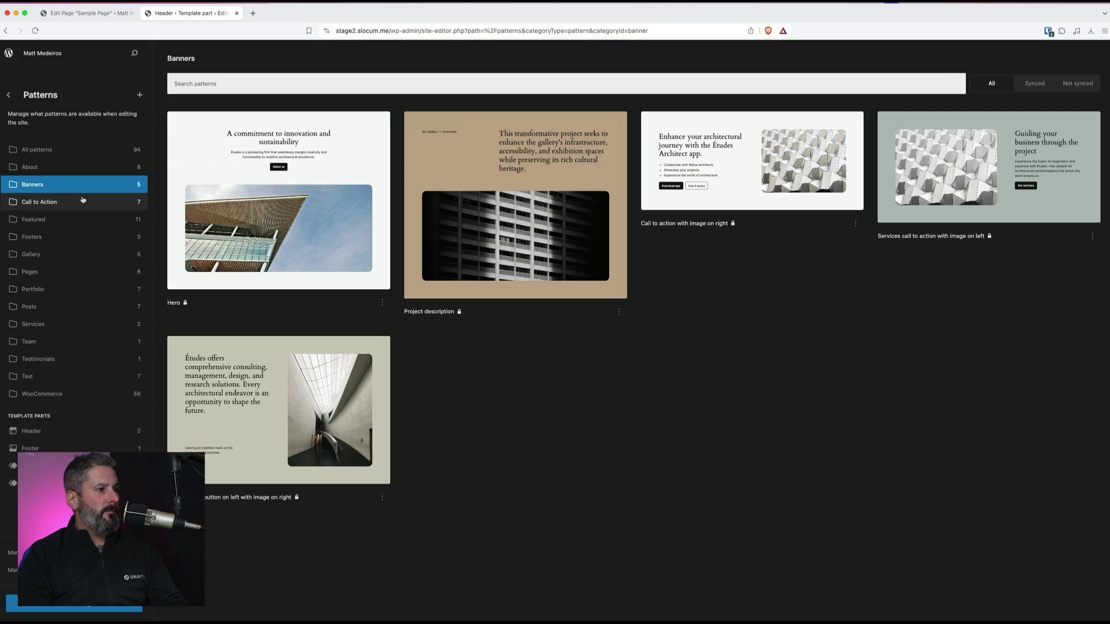
left_click(57, 169)
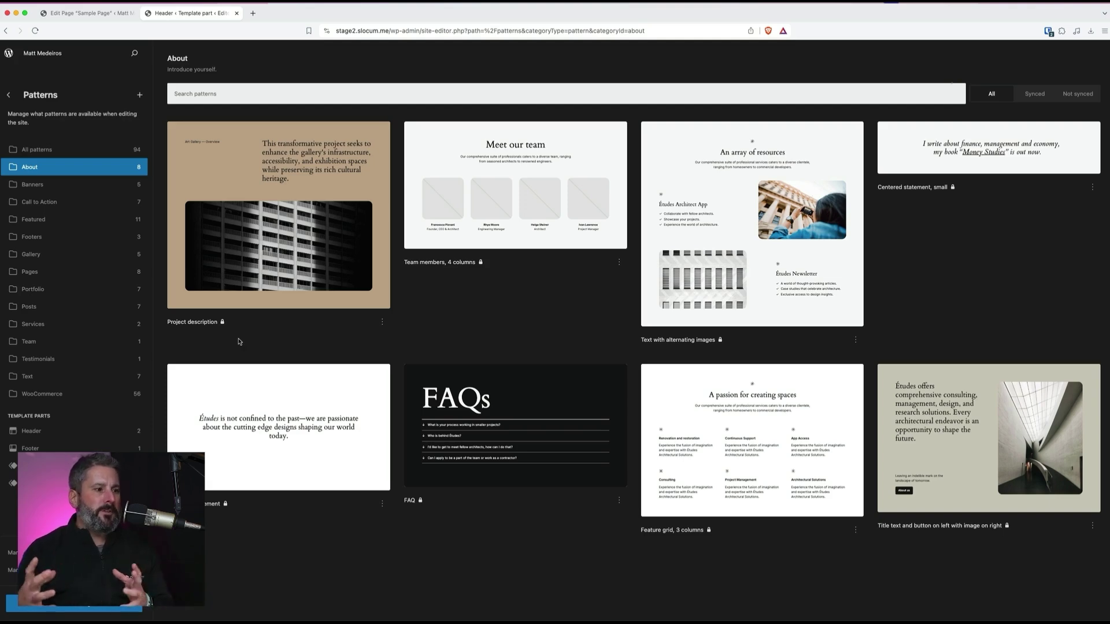
Return to the WooCommerce patterns and move on to page 2 of the grid.
left_click(95, 394)
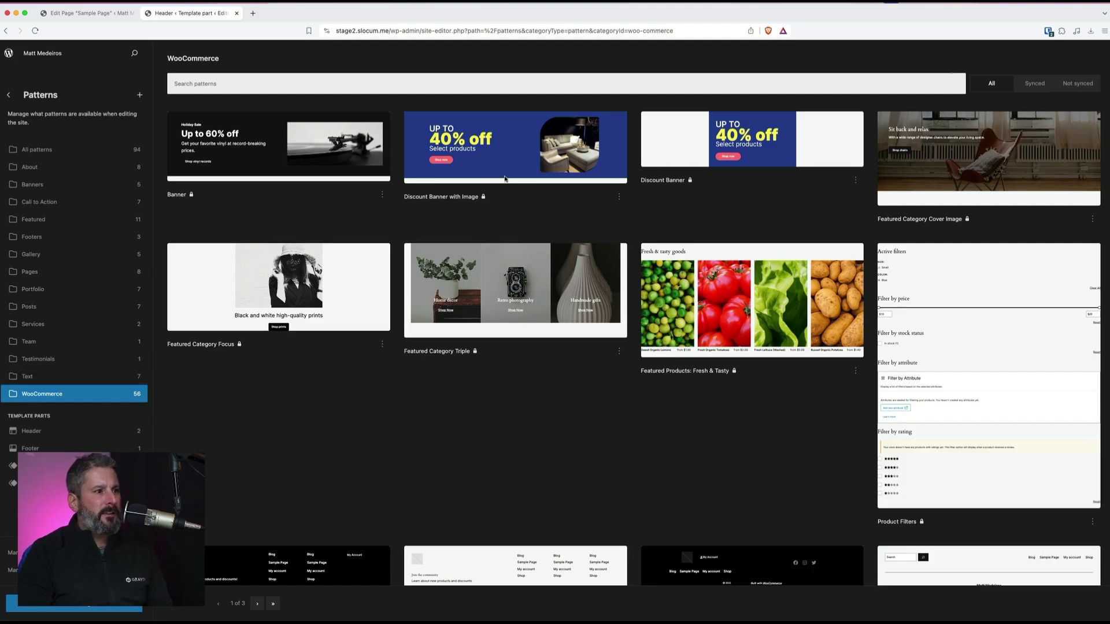
scroll(505, 179, "down", 4)
scroll(711, 289, "up", 2)
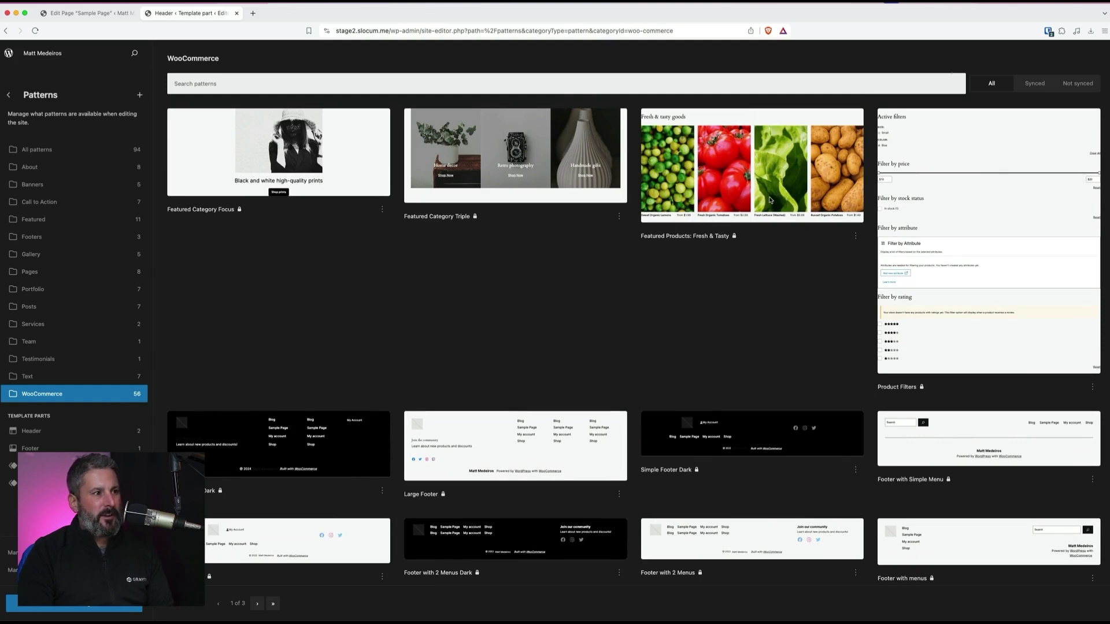
scroll(734, 370, "down", 2)
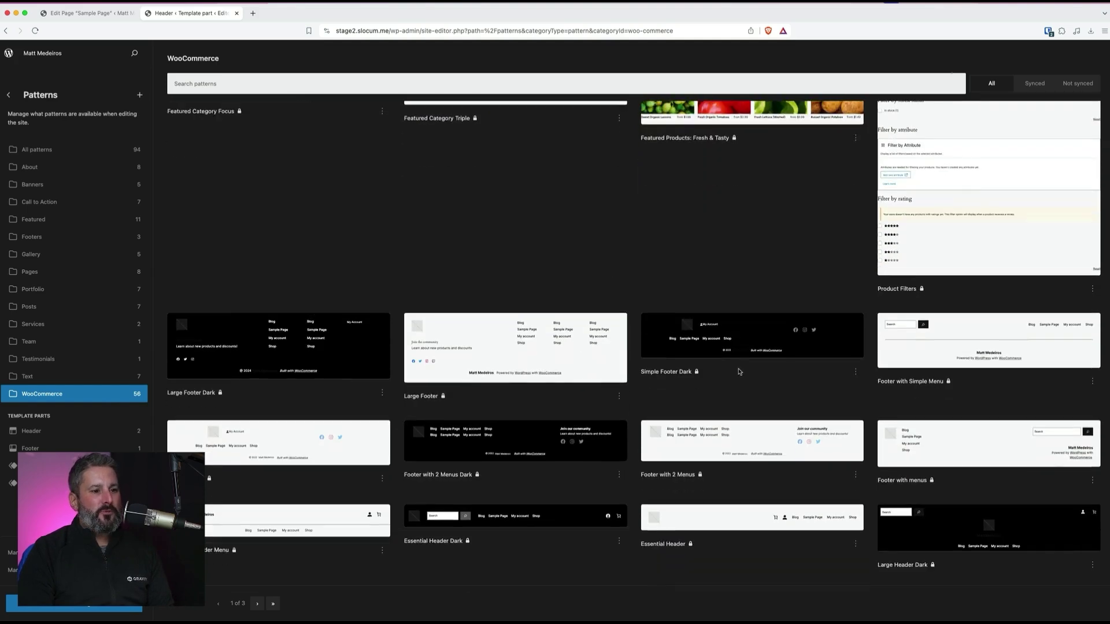
left_click(257, 604)
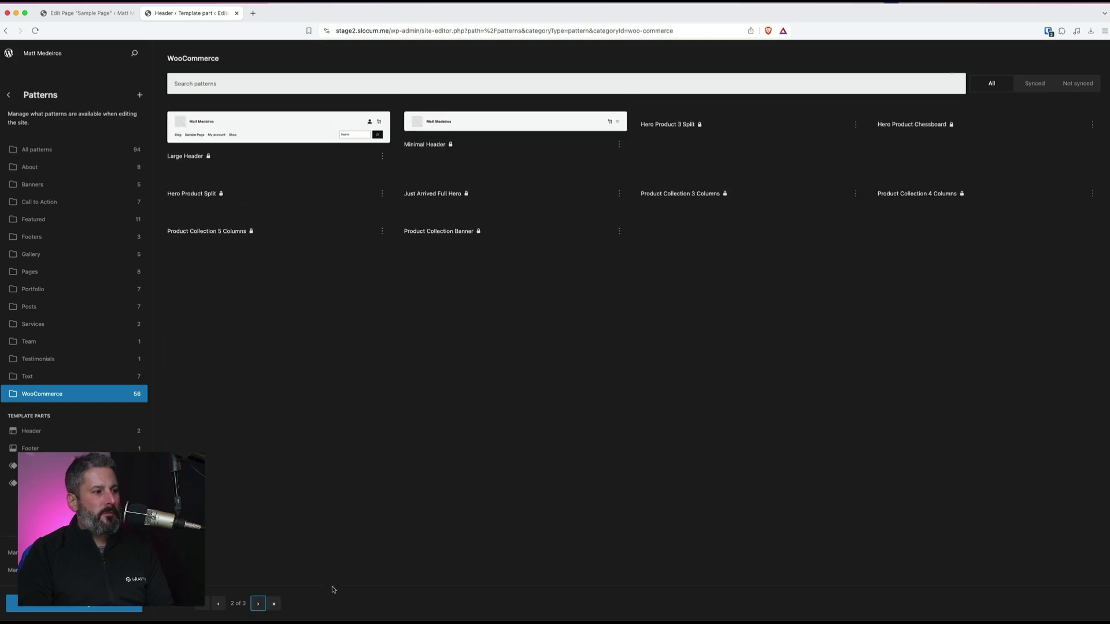
Advance to page 3 of 3 and scroll through its WooCommerce patterns.
scroll(390, 560, "down", 5)
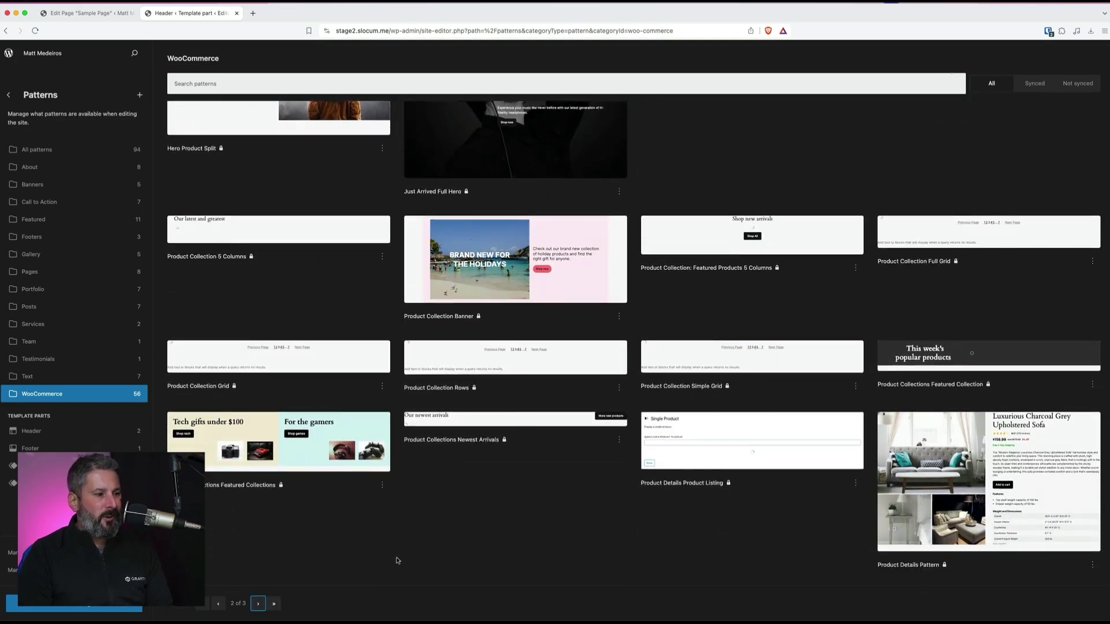
scroll(374, 556, "down", 2)
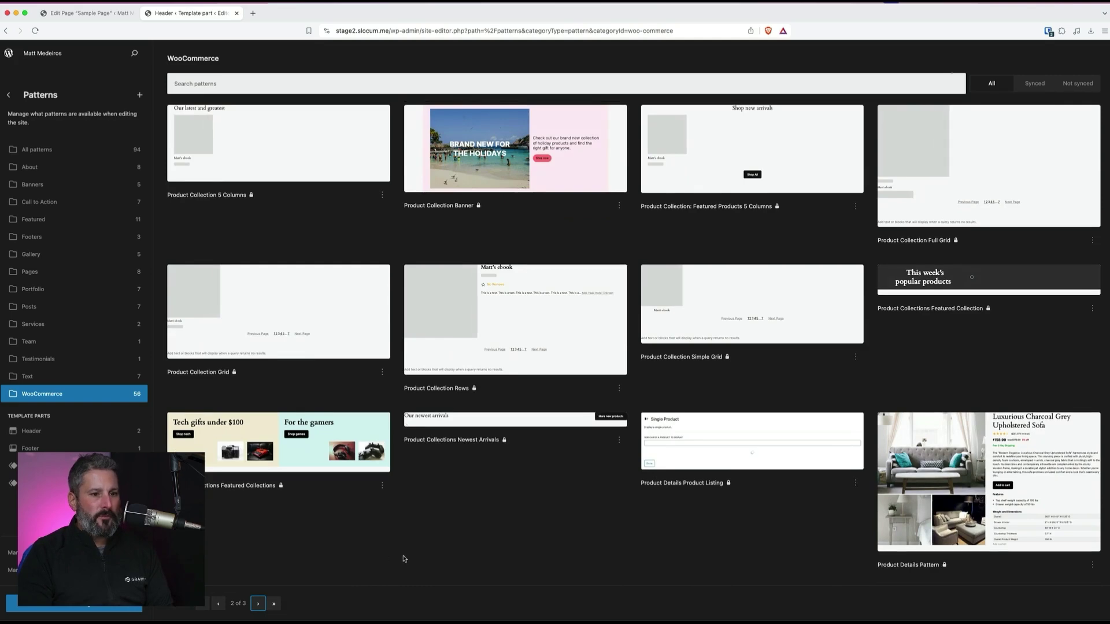
left_click(258, 603)
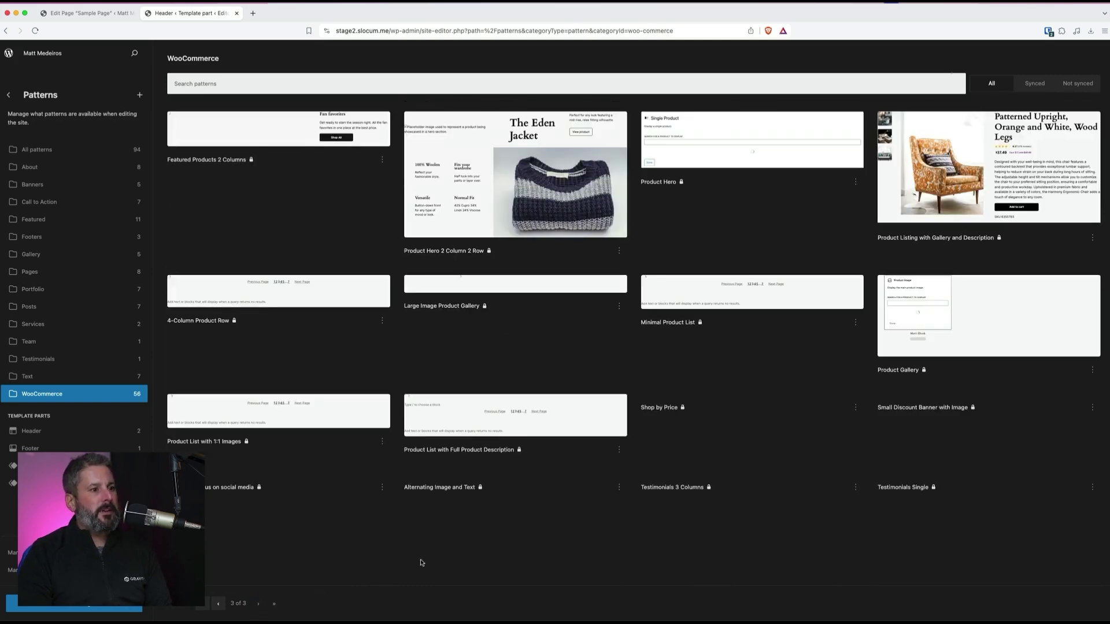
scroll(643, 397, "down", 4)
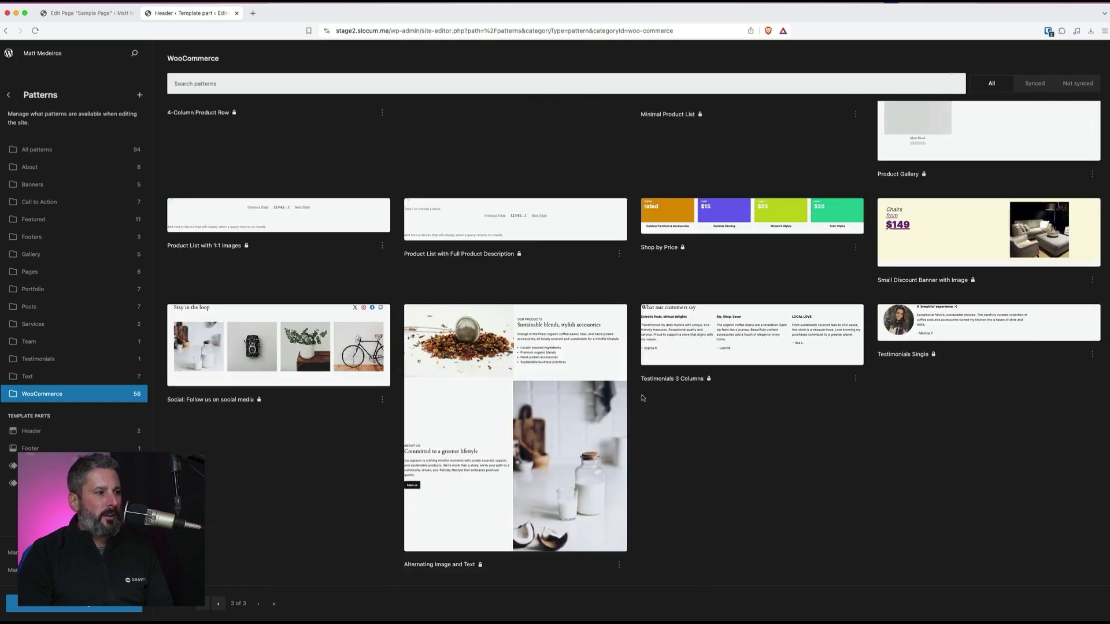
scroll(643, 397, "up", 5)
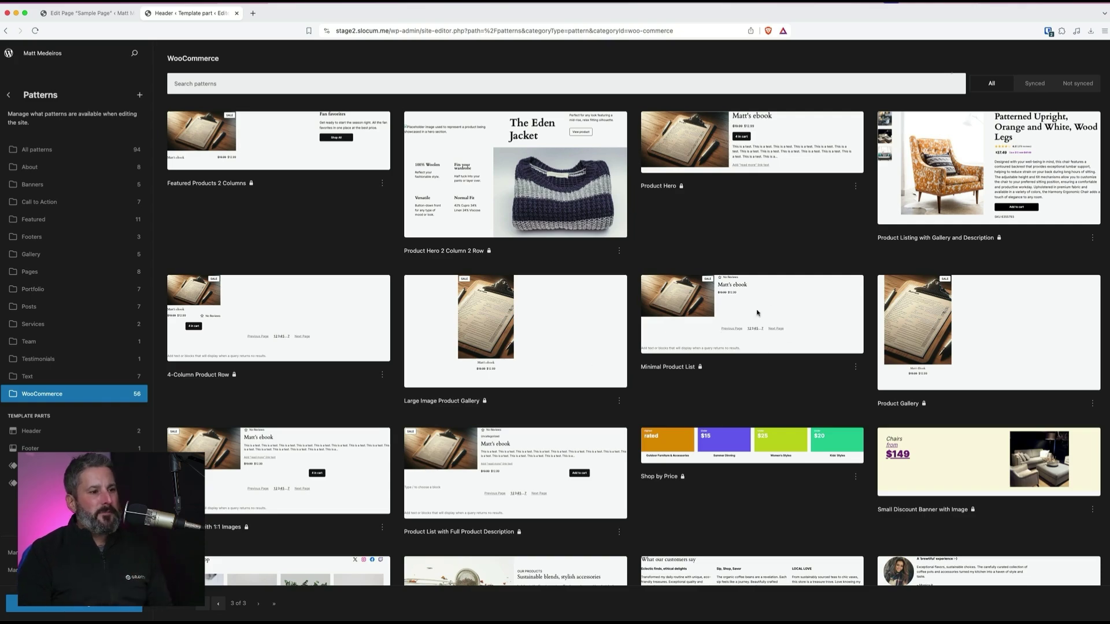
scroll(578, 376, "down", 5)
scroll(499, 424, "up", 5)
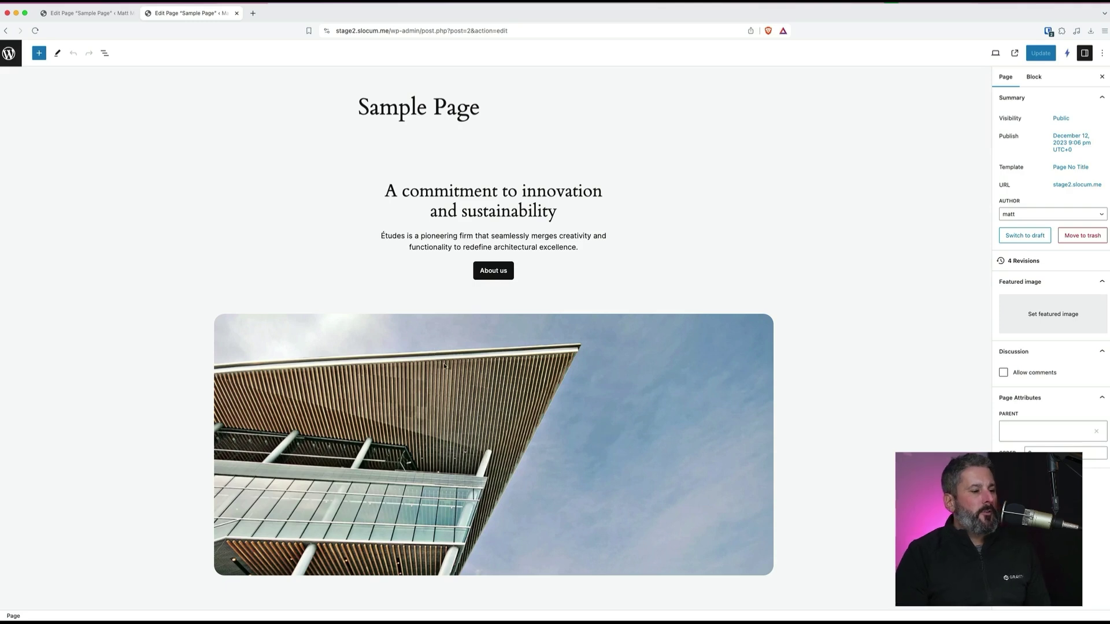
Select the second Group section of the Sample Page from List View.
scroll(440, 358, "down", 4)
scroll(478, 377, "up", 4)
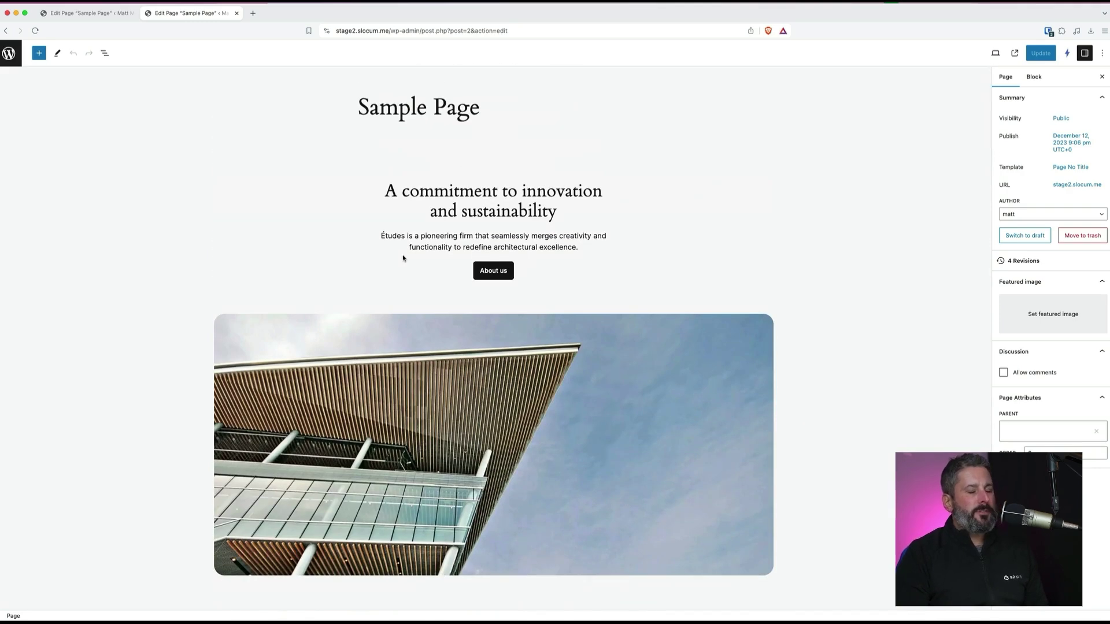
scroll(329, 240, "down", 5)
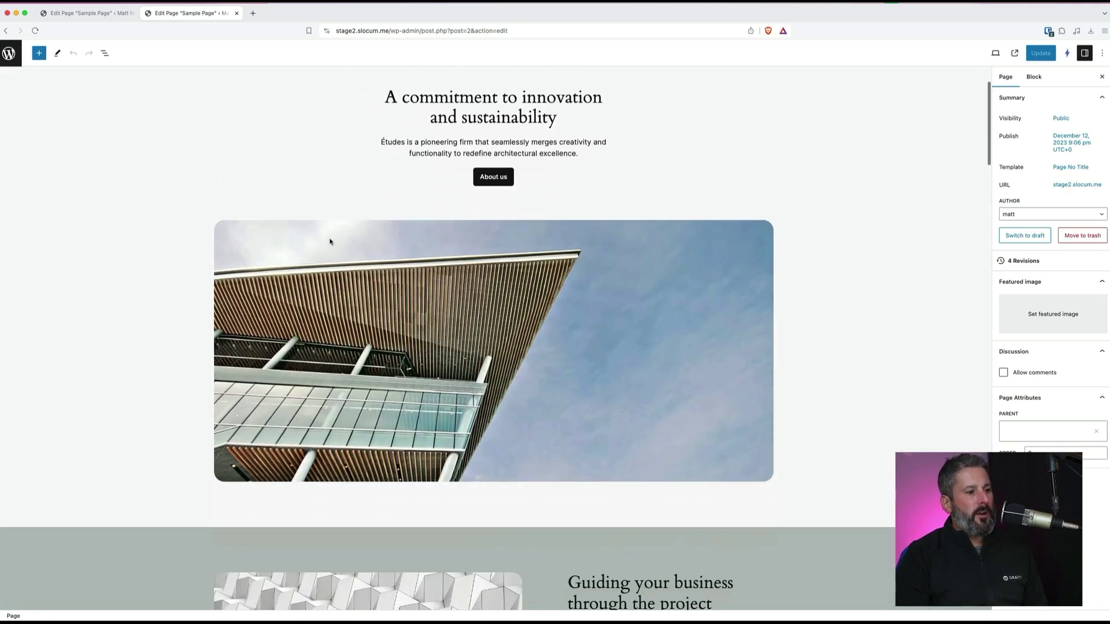
scroll(338, 246, "up", 4)
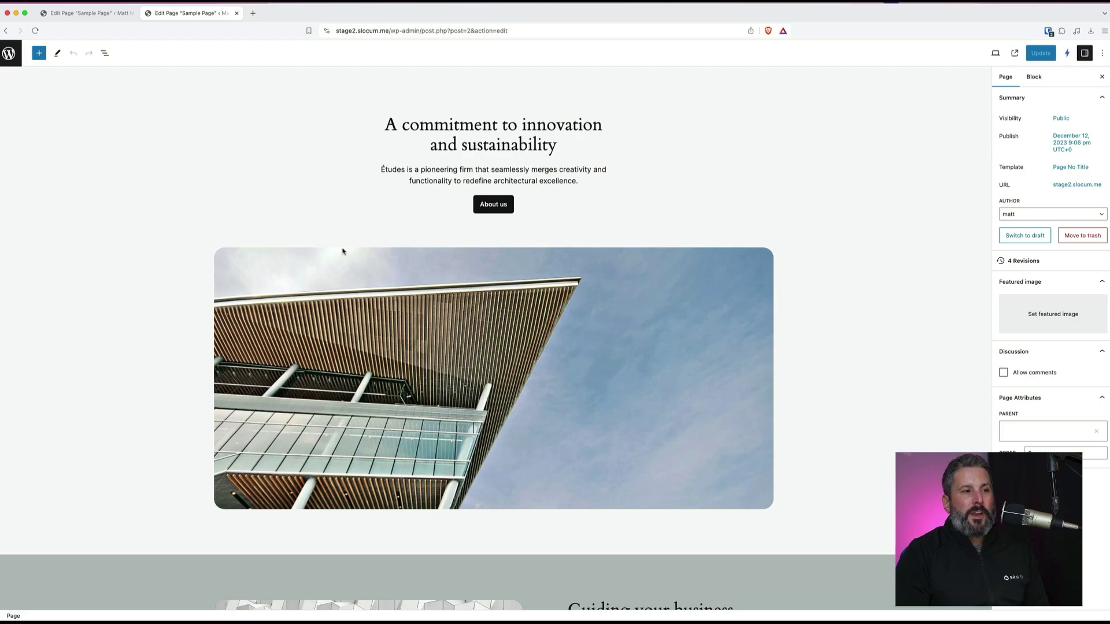
scroll(254, 185, "down", 10)
scroll(245, 189, "up", 6)
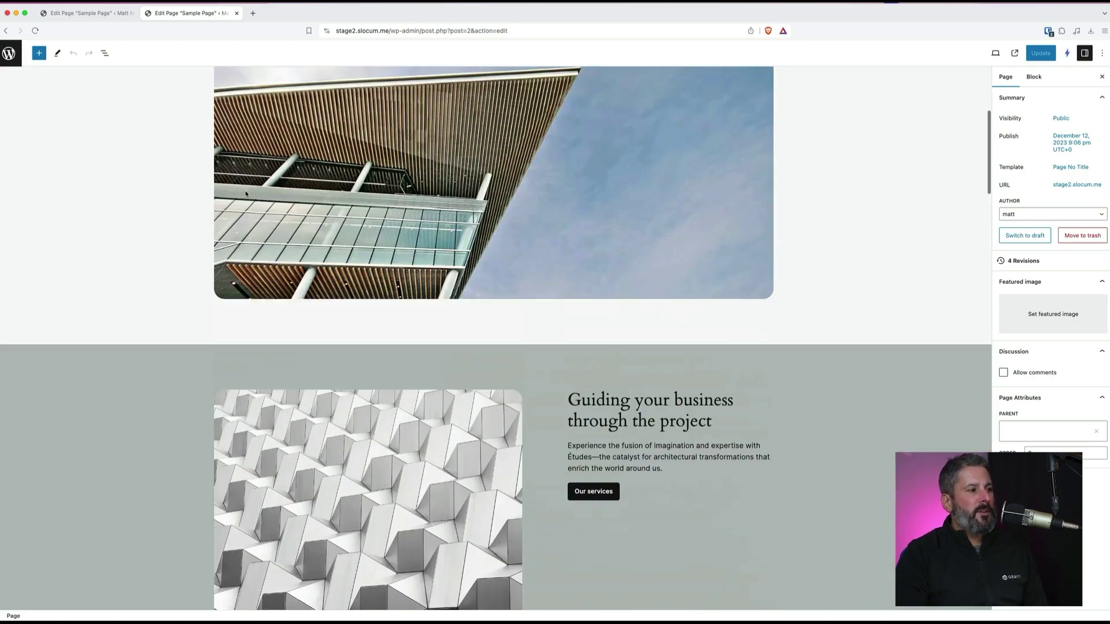
left_click(104, 52)
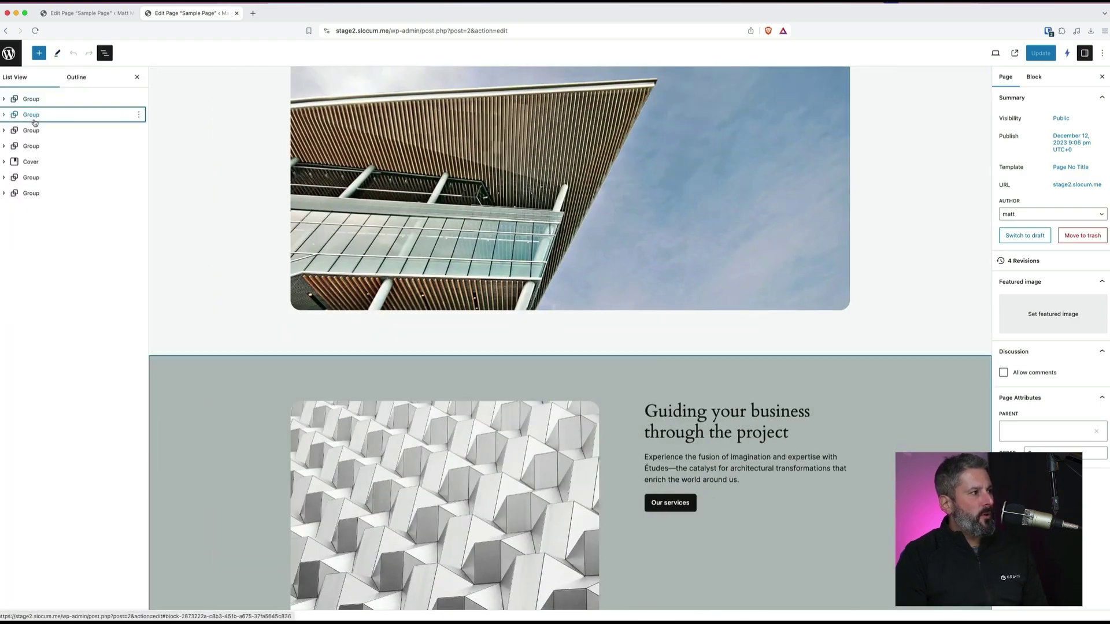
left_click(67, 116)
Bring up the block inserter listing WooCommerce blocks such as All Products, Mini-Cart and Newest Products.
left_click(38, 52)
scroll(71, 276, "down", 20)
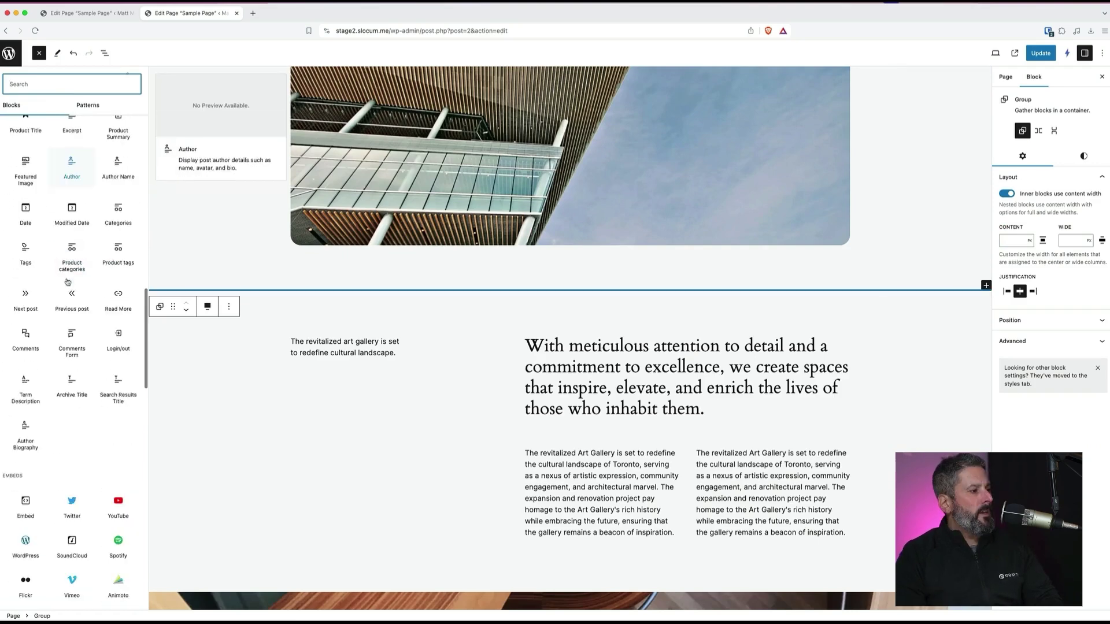
scroll(67, 282, "down", 20)
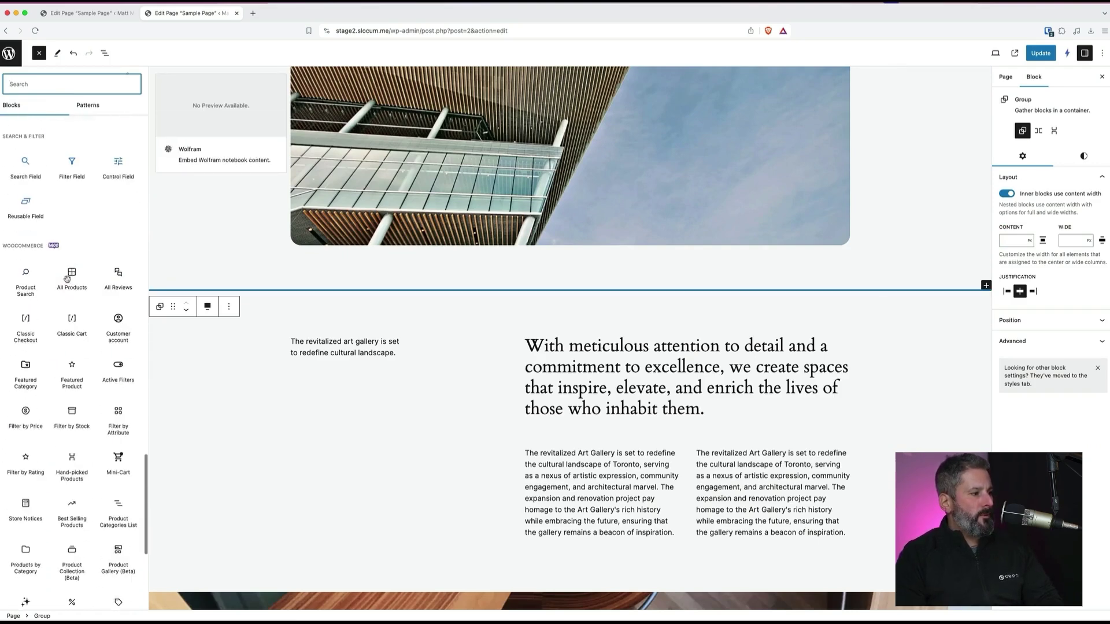
scroll(61, 271, "down", 2)
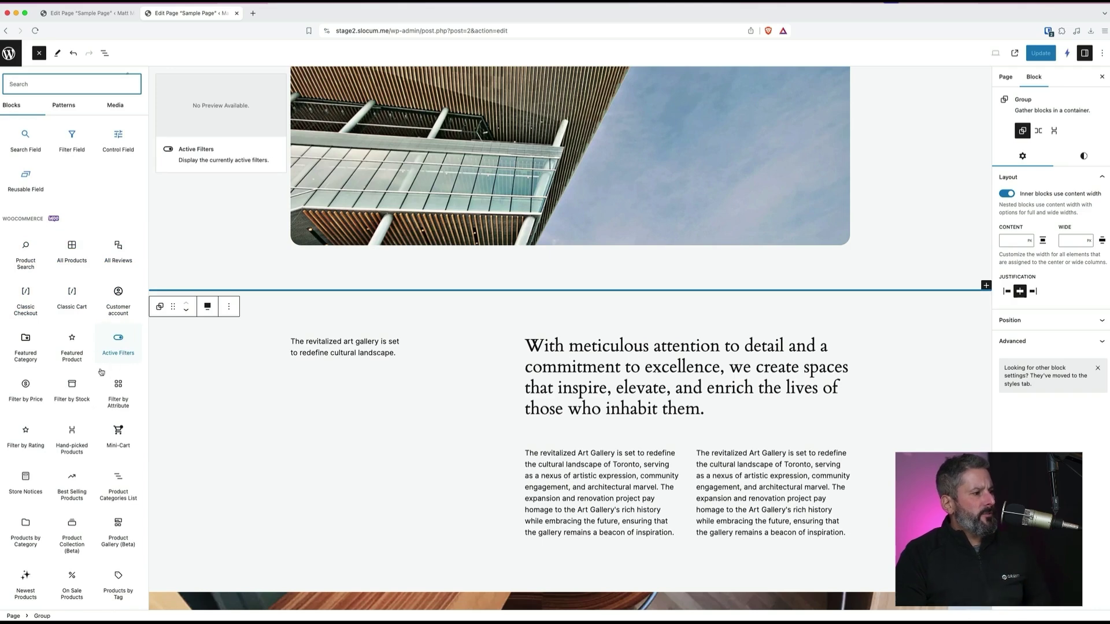
scroll(72, 419, "down", 1)
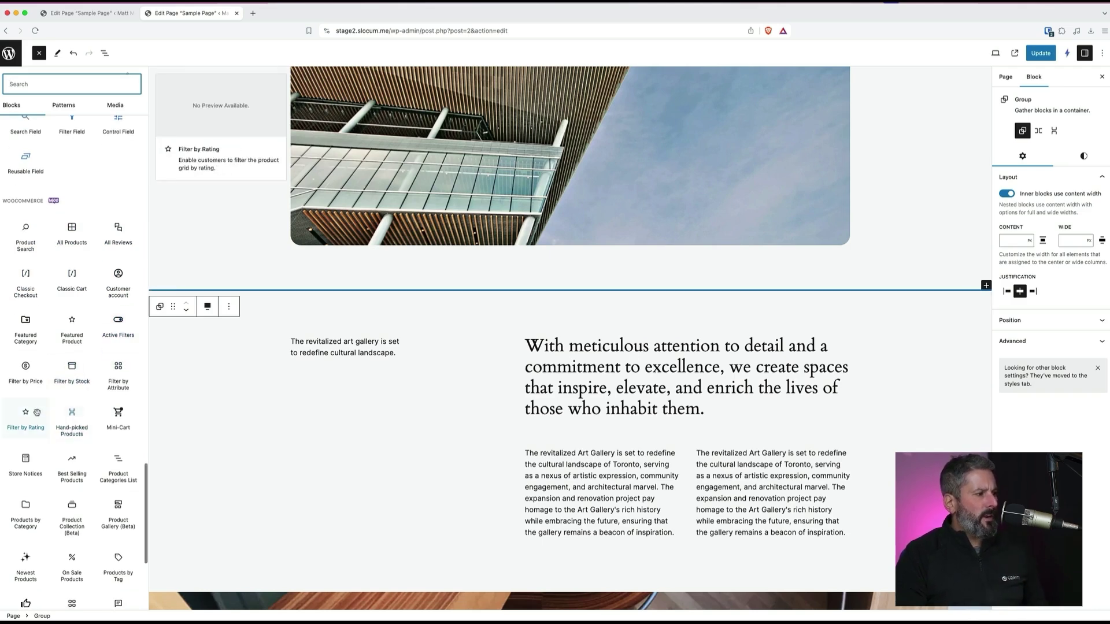
scroll(35, 451, "down", 5)
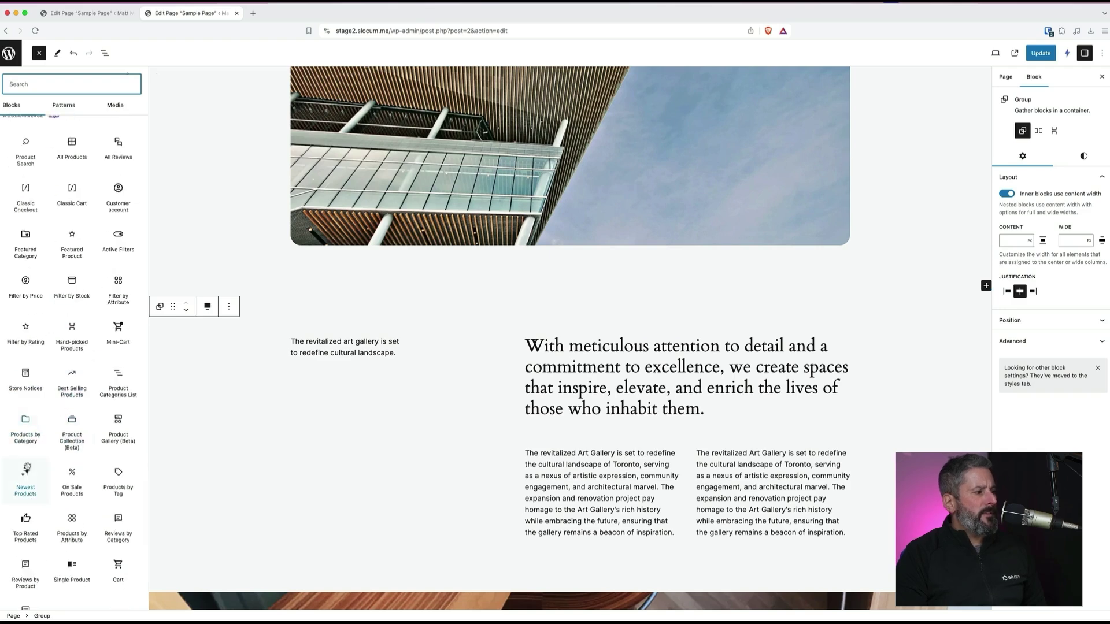
Drag a Newest Products block above the art gallery text and set it to Wide width.
left_click_drag(26, 477, 501, 293)
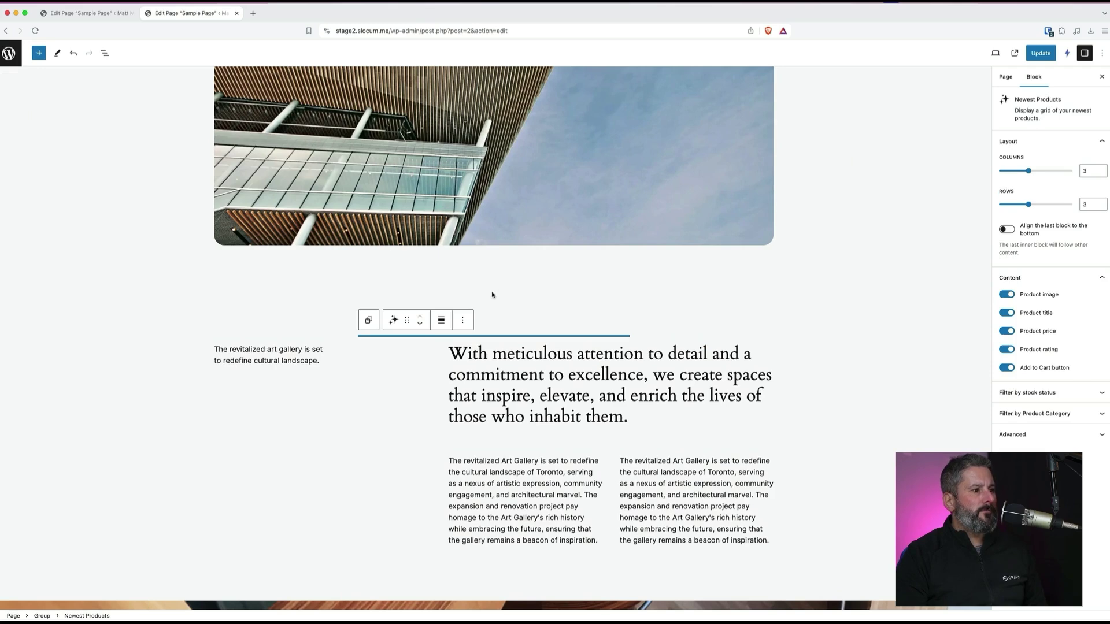
left_click(441, 320)
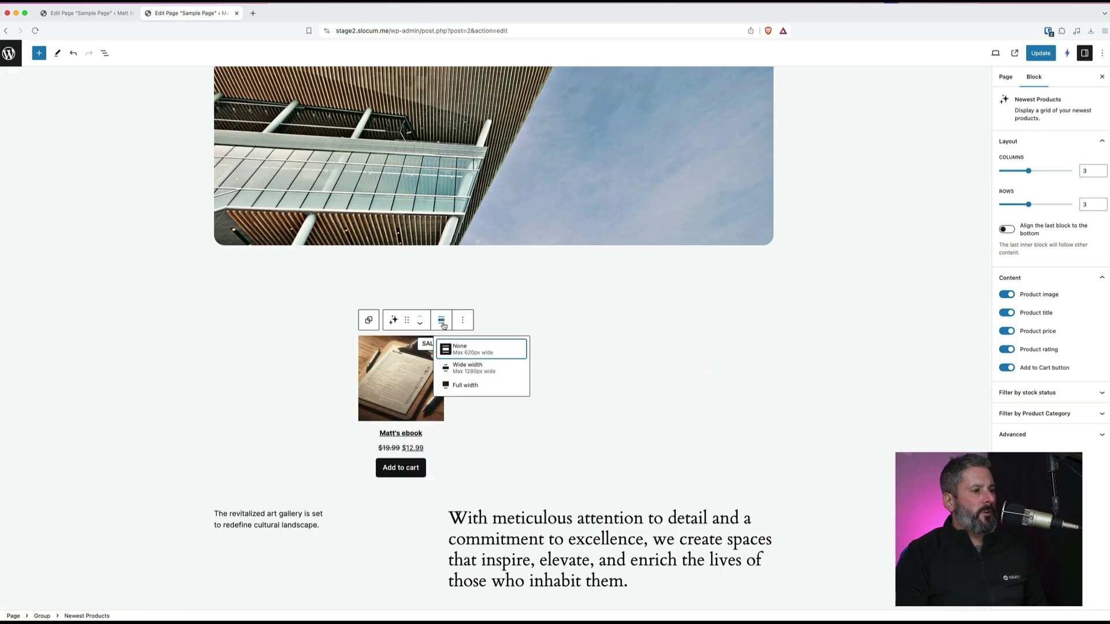
left_click(476, 370)
Try Full width on the Newest Products block, then switch it back to Wide width.
left_click(112, 413)
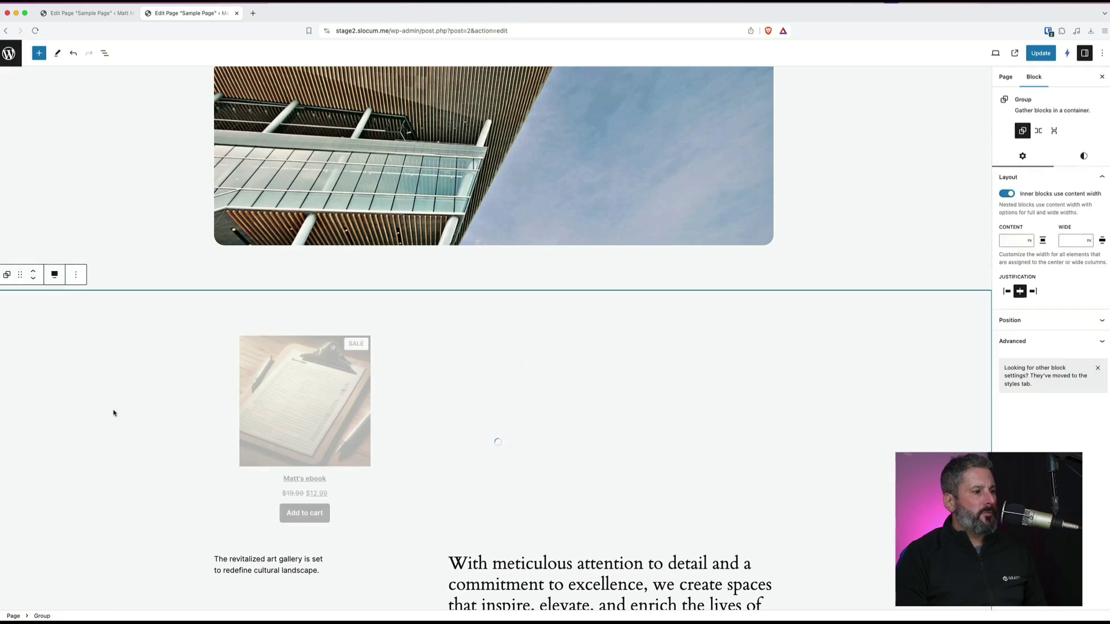
scroll(501, 448, "down", 2)
left_click(462, 375)
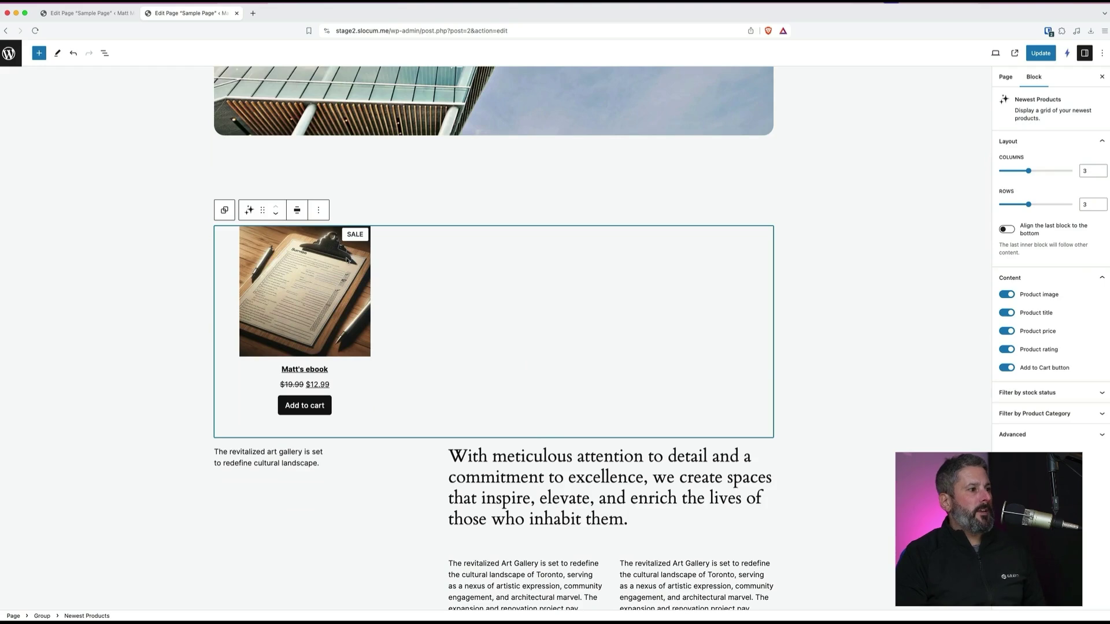
left_click(296, 210)
left_click(315, 273)
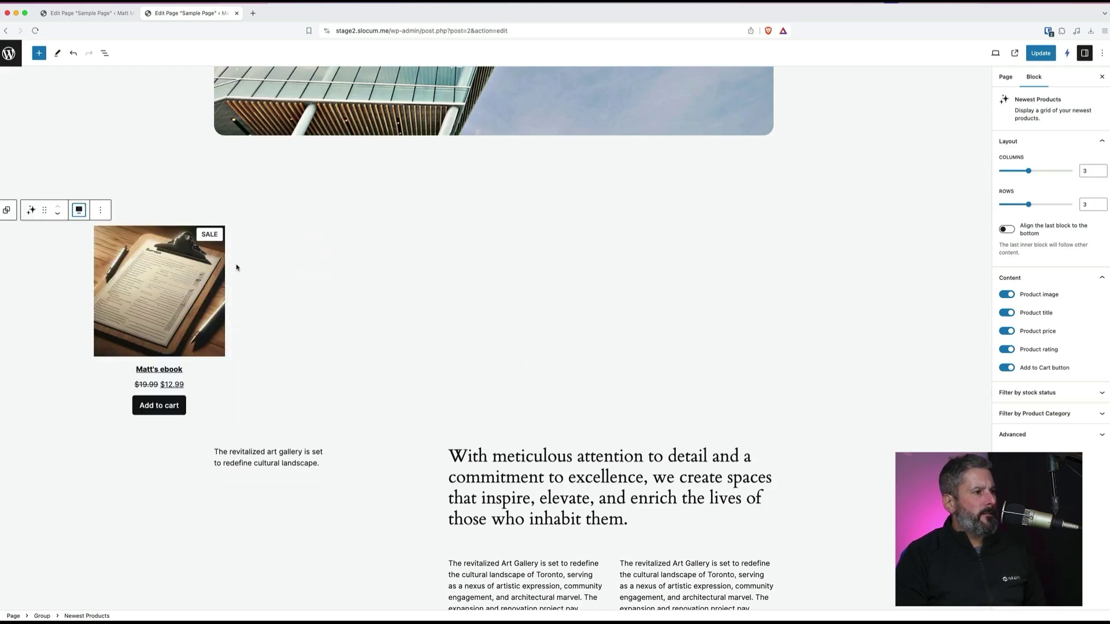
scroll(160, 243, "up", 2)
left_click(80, 337)
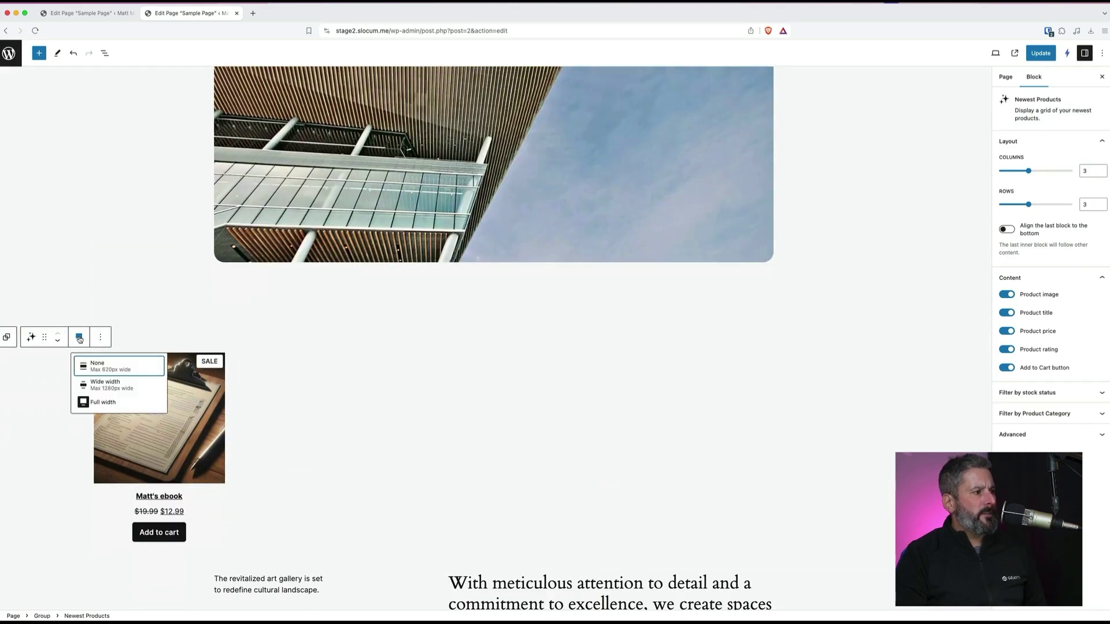
Adjust the block's alignment, set Columns and Rows to 1, and save the page.
left_click(107, 384)
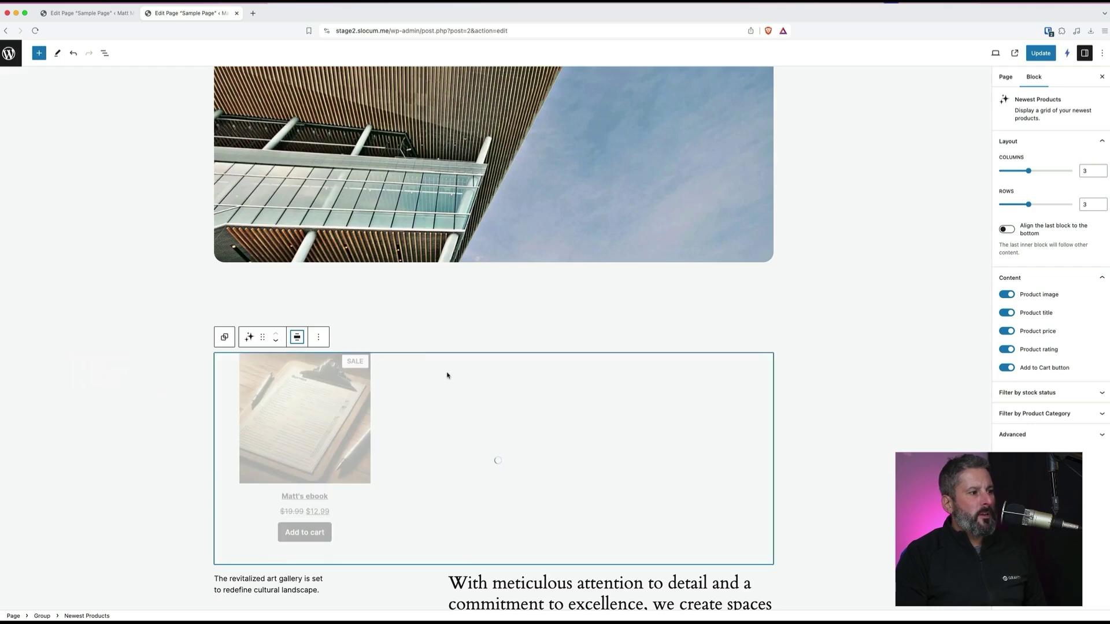
scroll(468, 454, "down", 3)
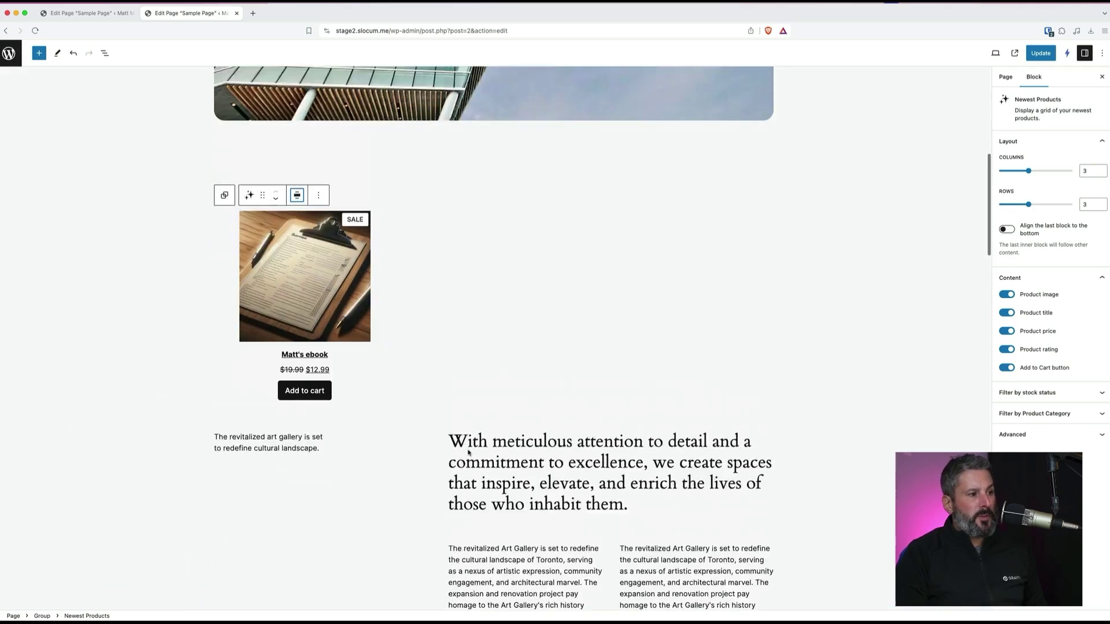
scroll(414, 342, "up", 3)
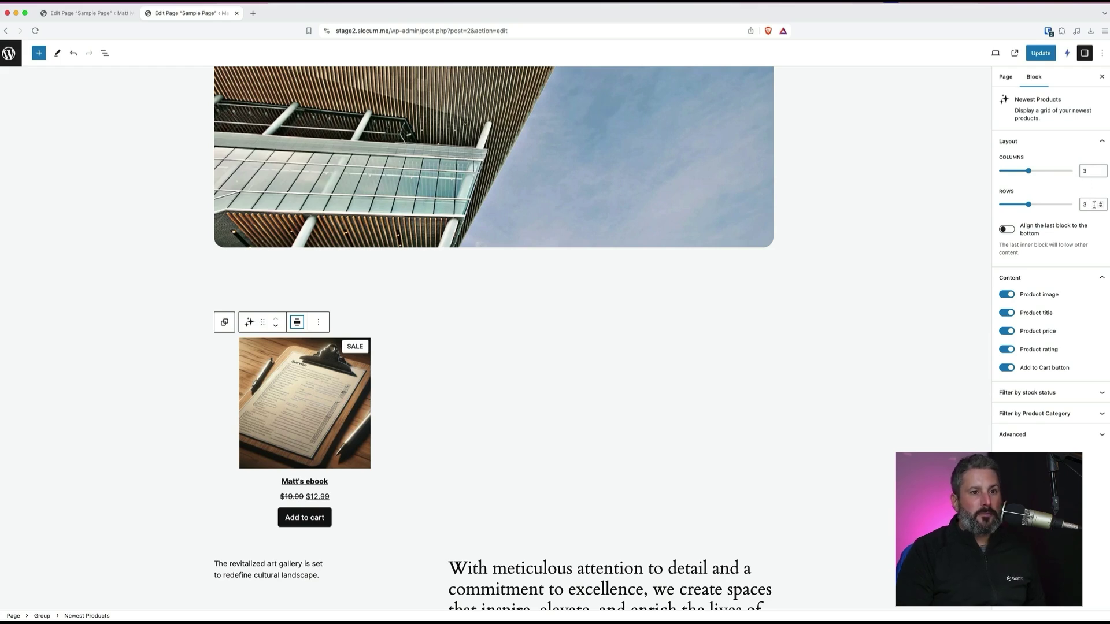
left_click(1101, 173)
left_click(1101, 173)
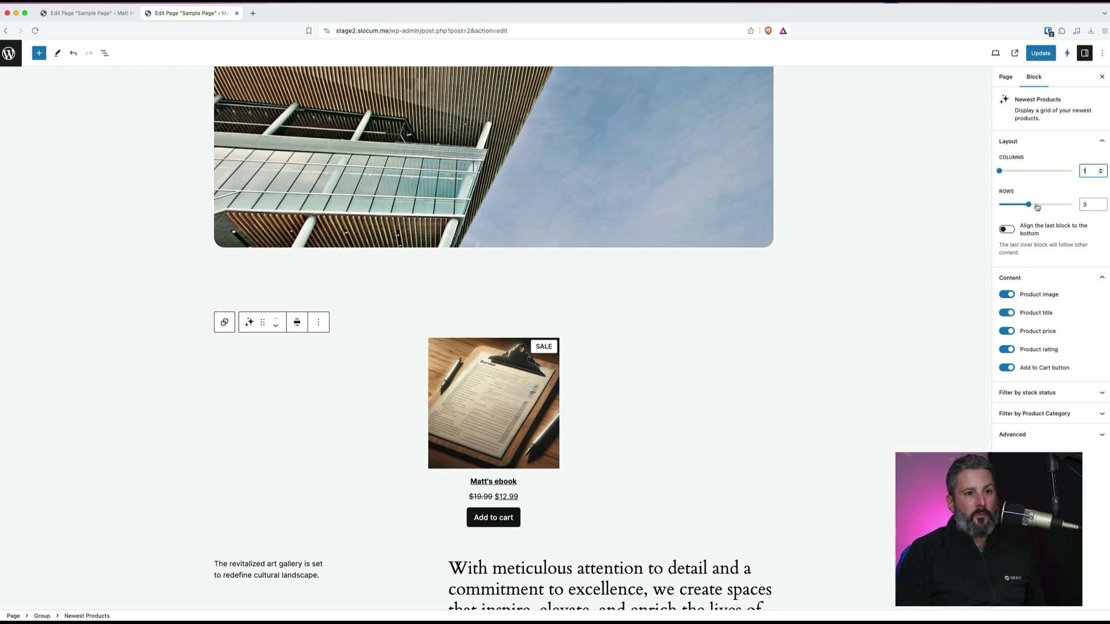
left_click_drag(1028, 204, 1000, 207)
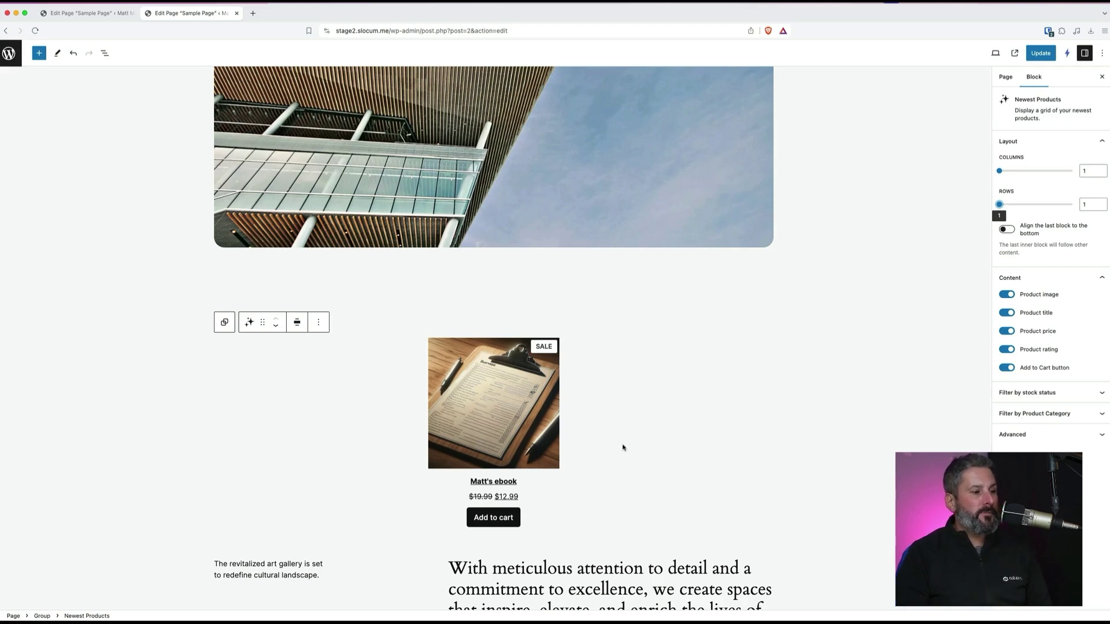
key("super+s")
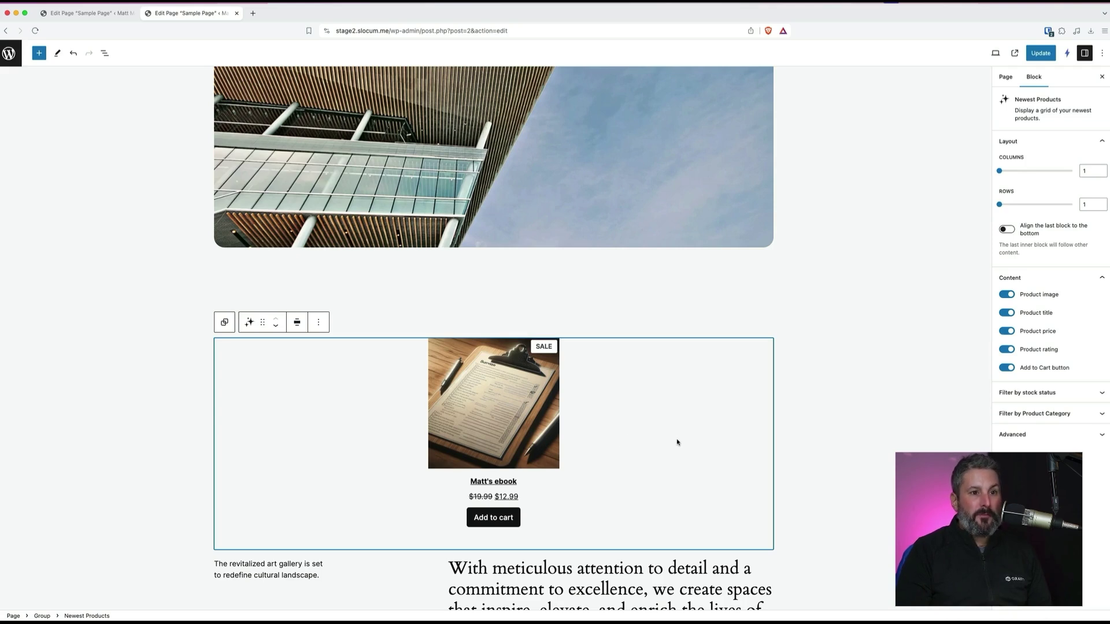
Update the page, check the single ebook on the live site, then reselect the Newest Products block in the editor.
left_click(1040, 58)
left_click(1014, 53)
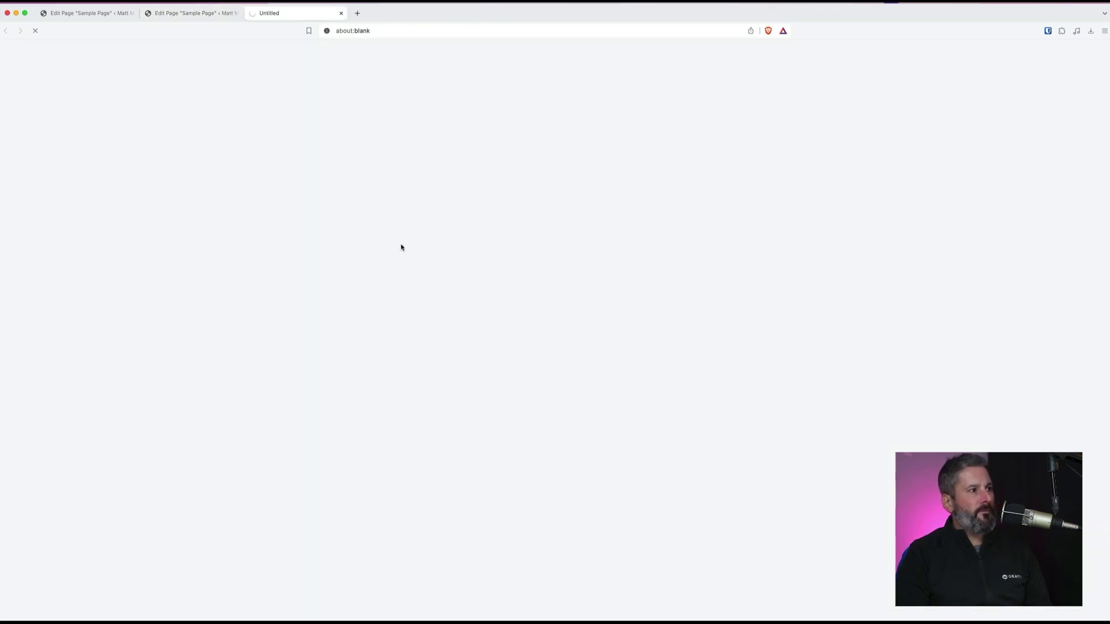
scroll(359, 266, "down", 5)
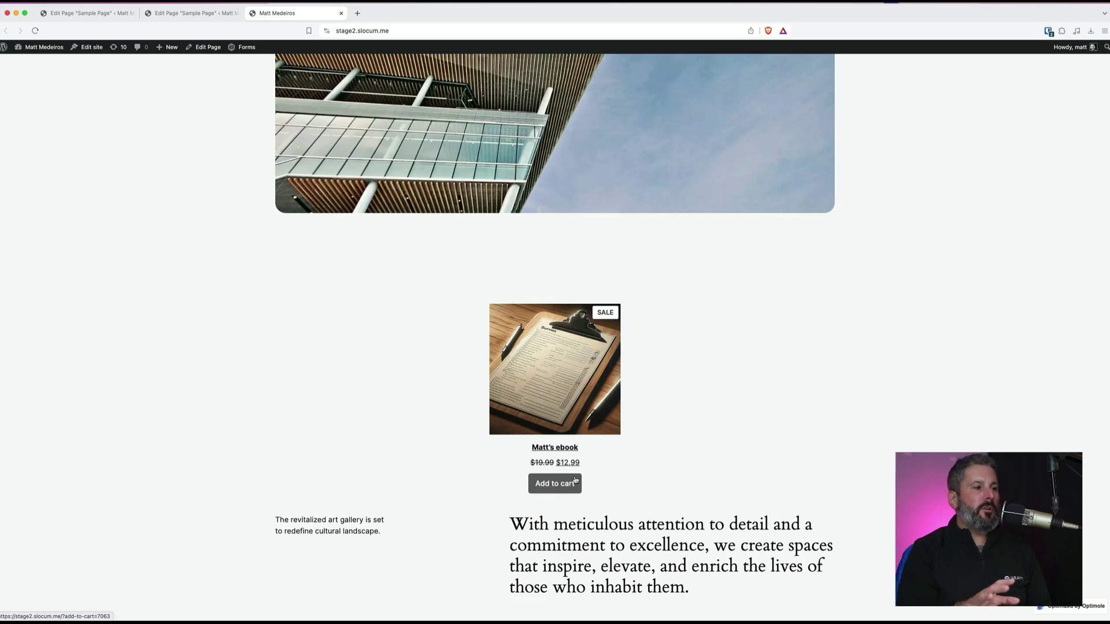
left_click(185, 13)
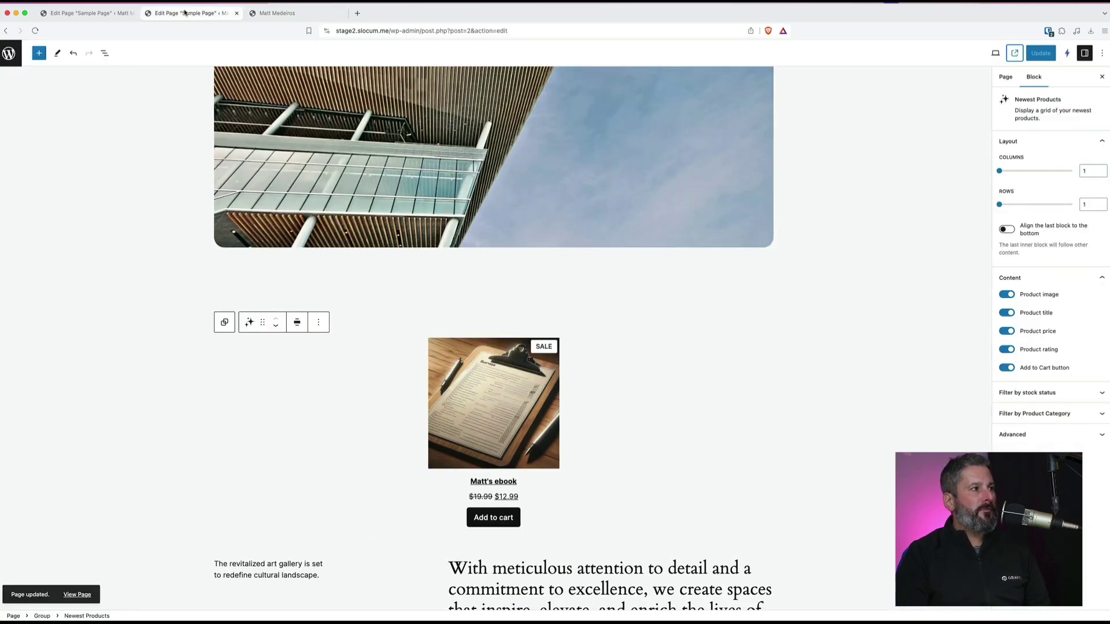
left_click(484, 378)
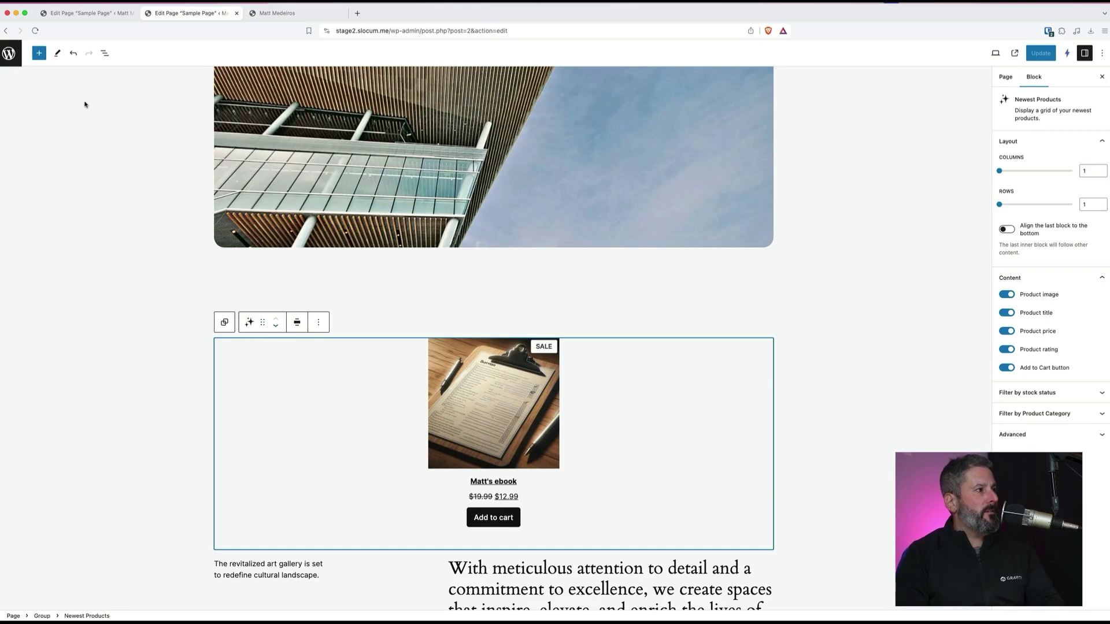
Add a Wide-width 'Latest products' heading above the Newest Products block.
left_click(39, 54)
left_click(72, 156)
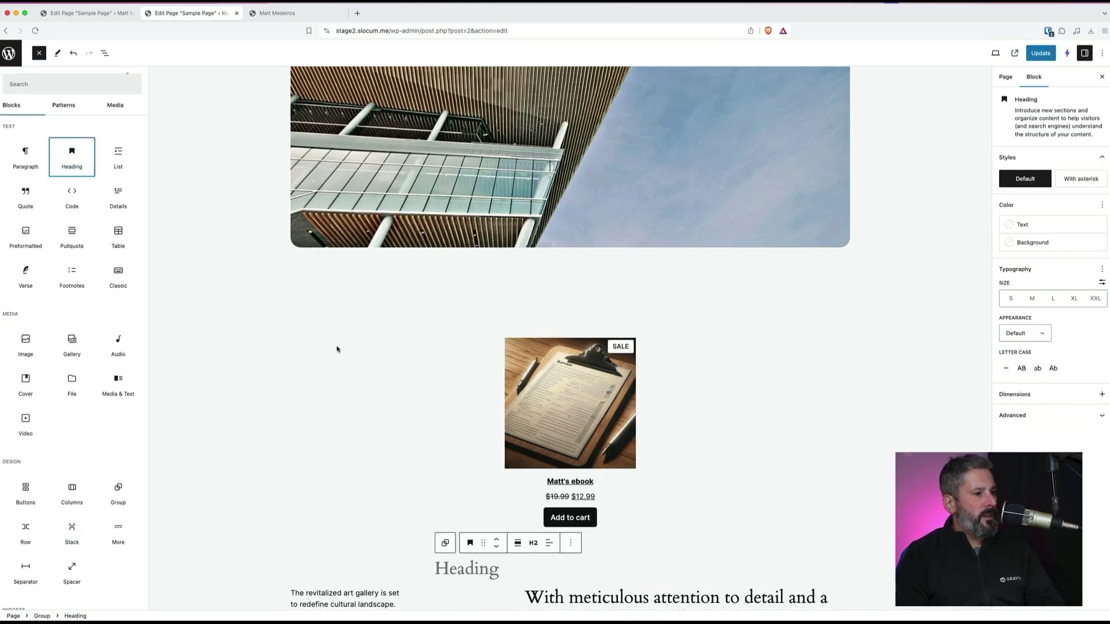
left_click(445, 543)
type("Latest products")
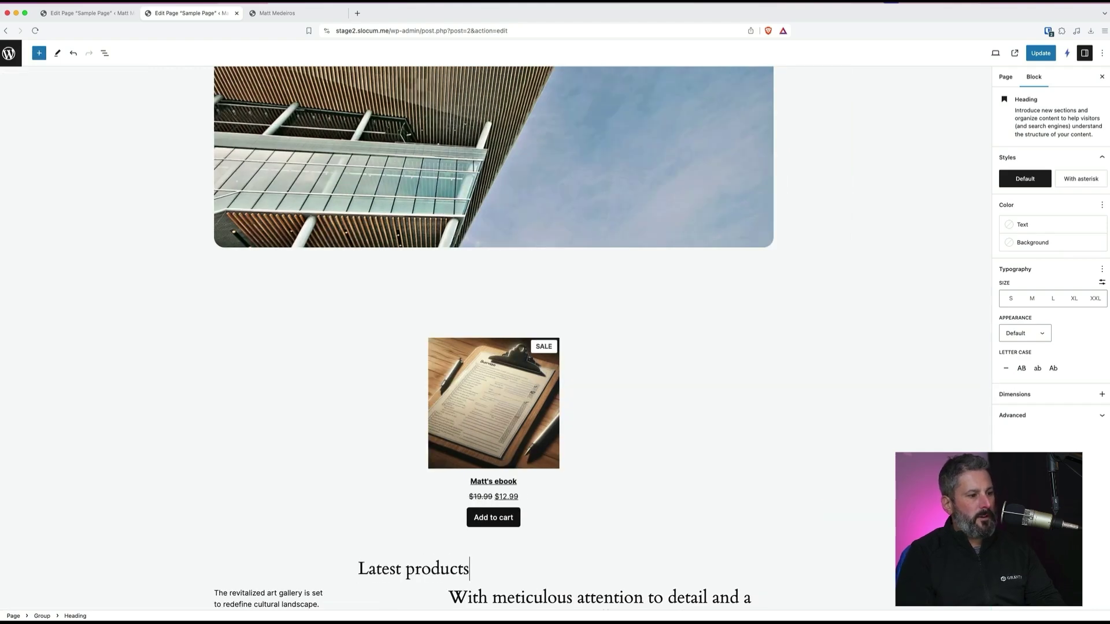
left_click(421, 539)
left_click(441, 542)
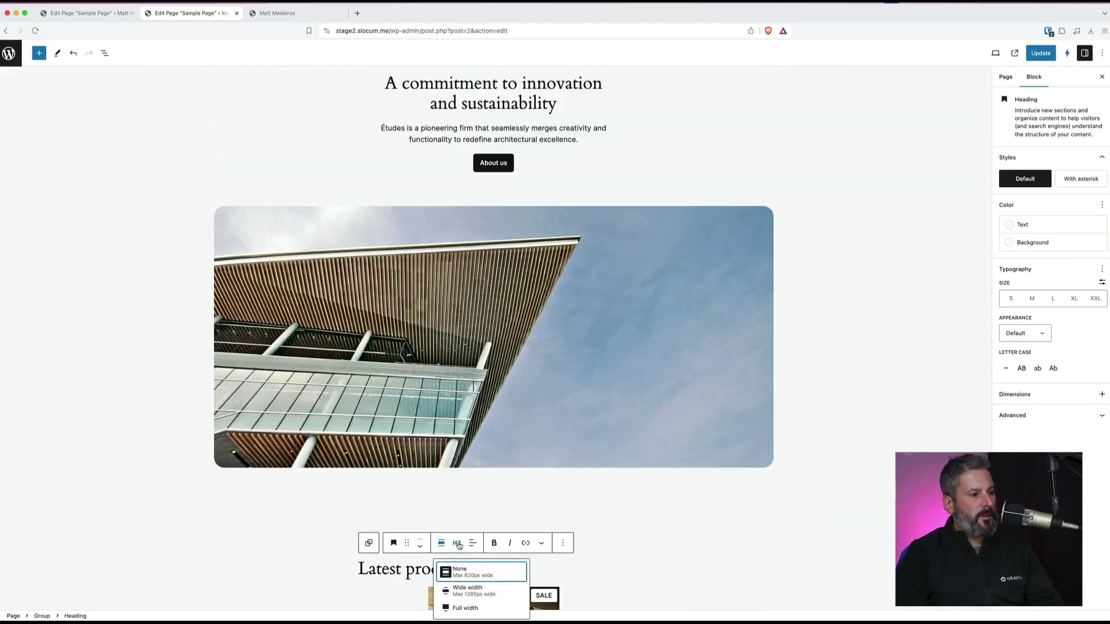
left_click(460, 594)
Insert a Spacer below the Newest Products block and update the page.
scroll(389, 558, "down", 6)
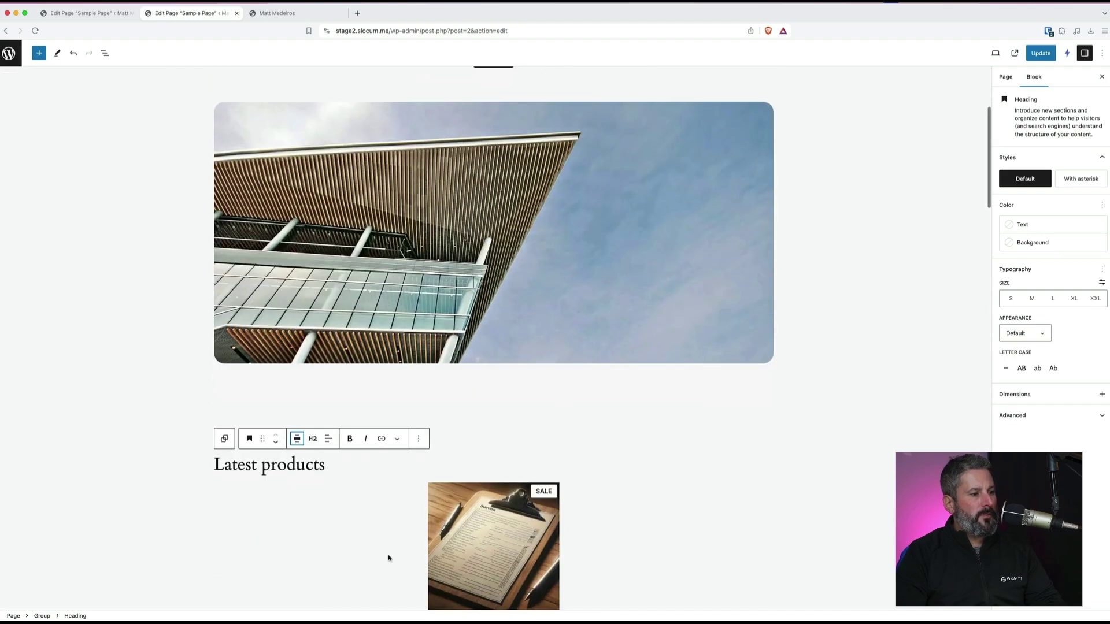
left_click(635, 385)
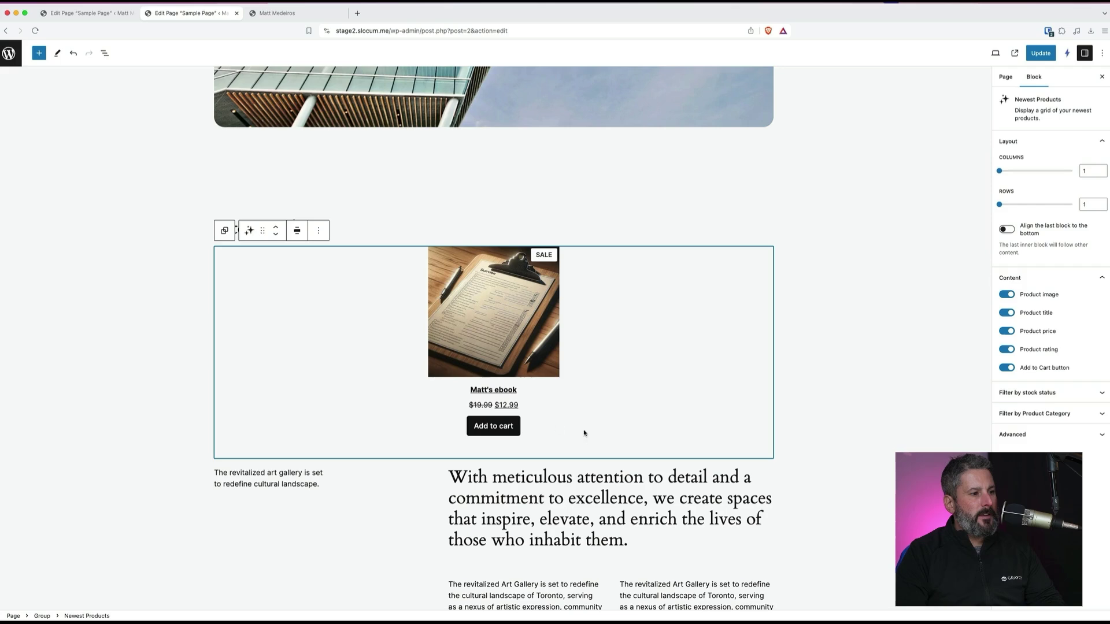
left_click(132, 381)
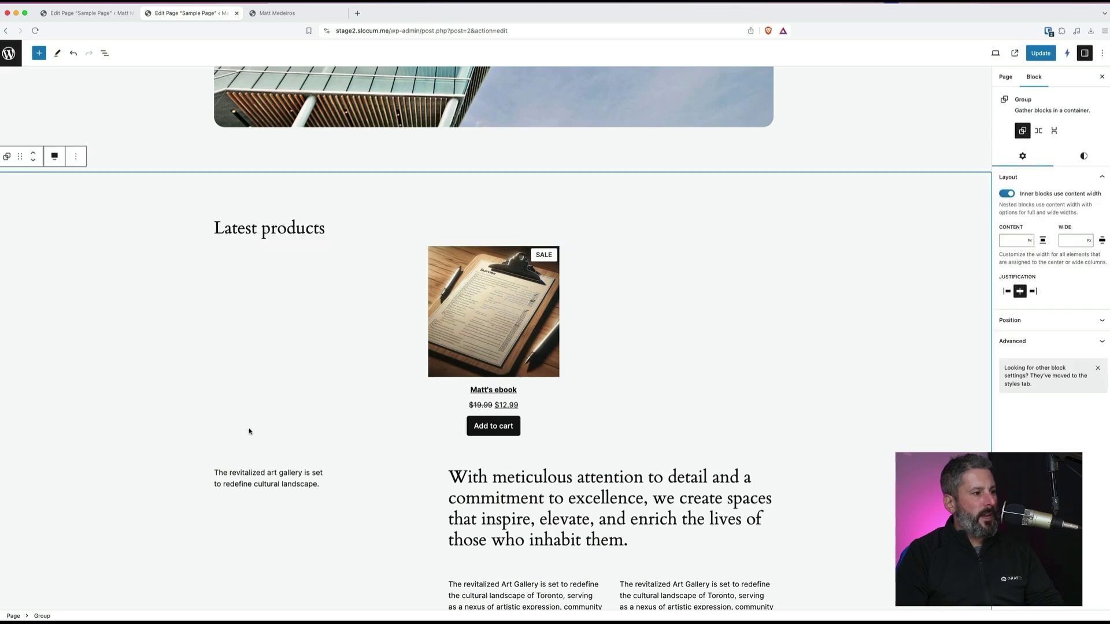
left_click(346, 362)
left_click(39, 54)
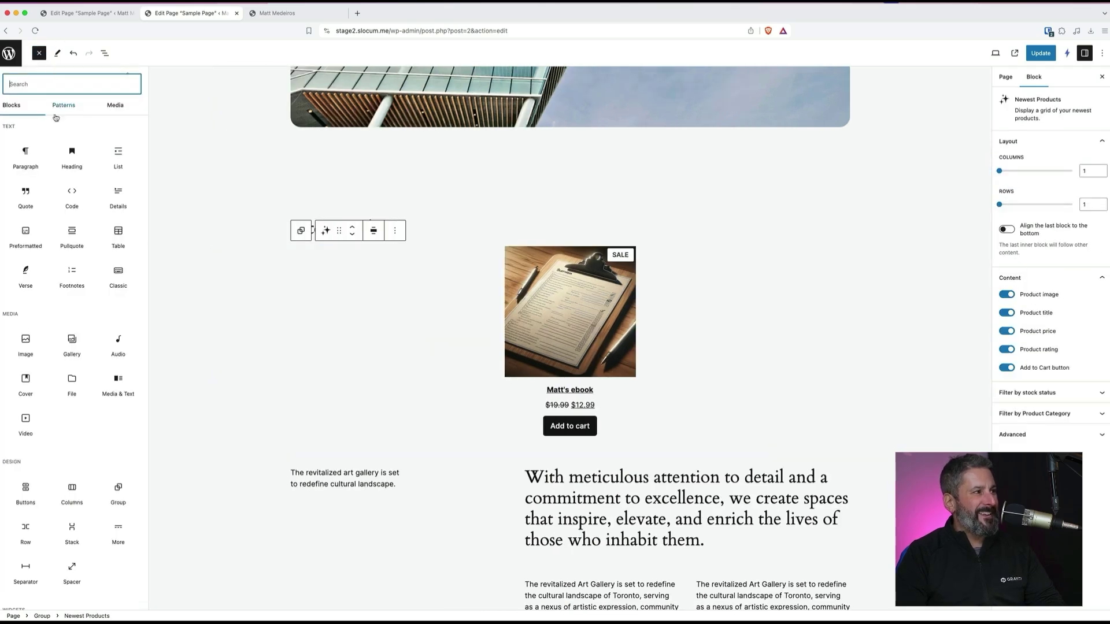
type("spac")
left_click(26, 130)
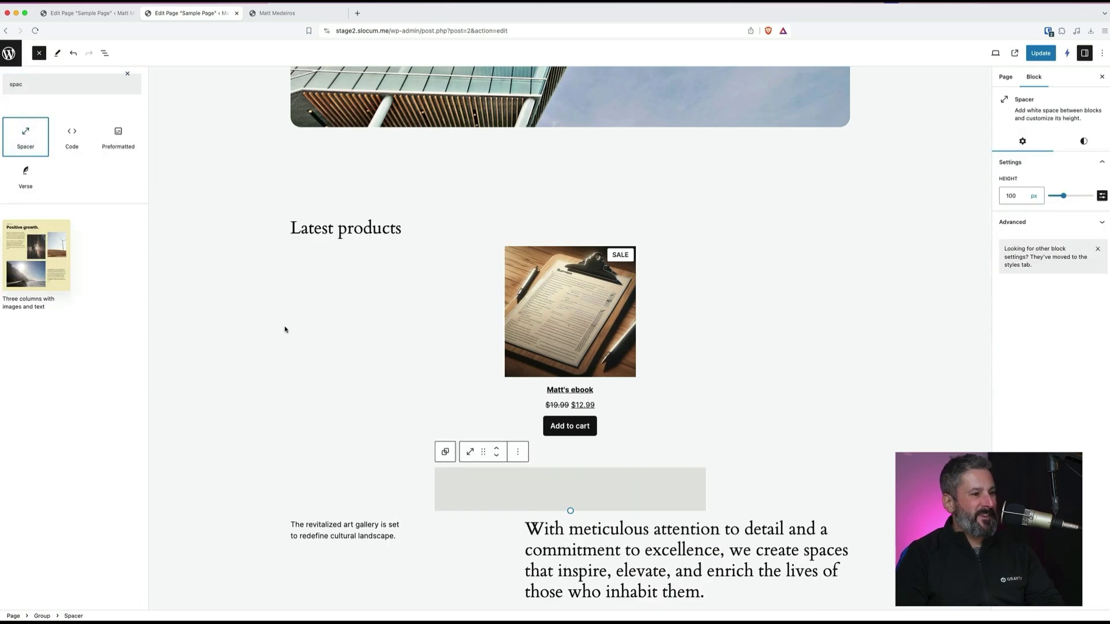
left_click(865, 478)
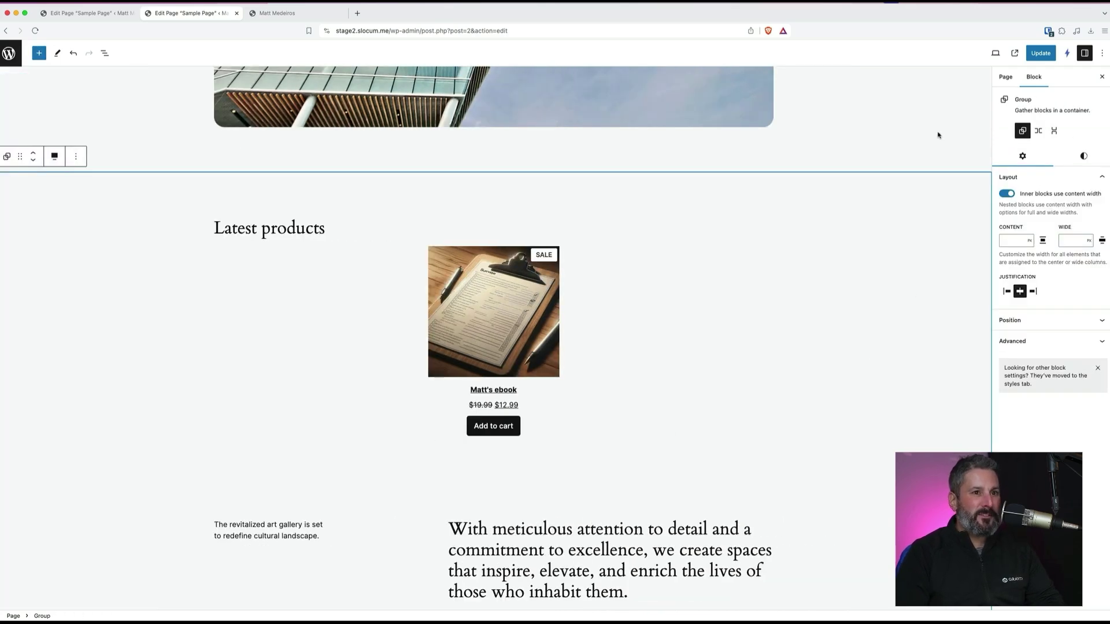
left_click(1041, 53)
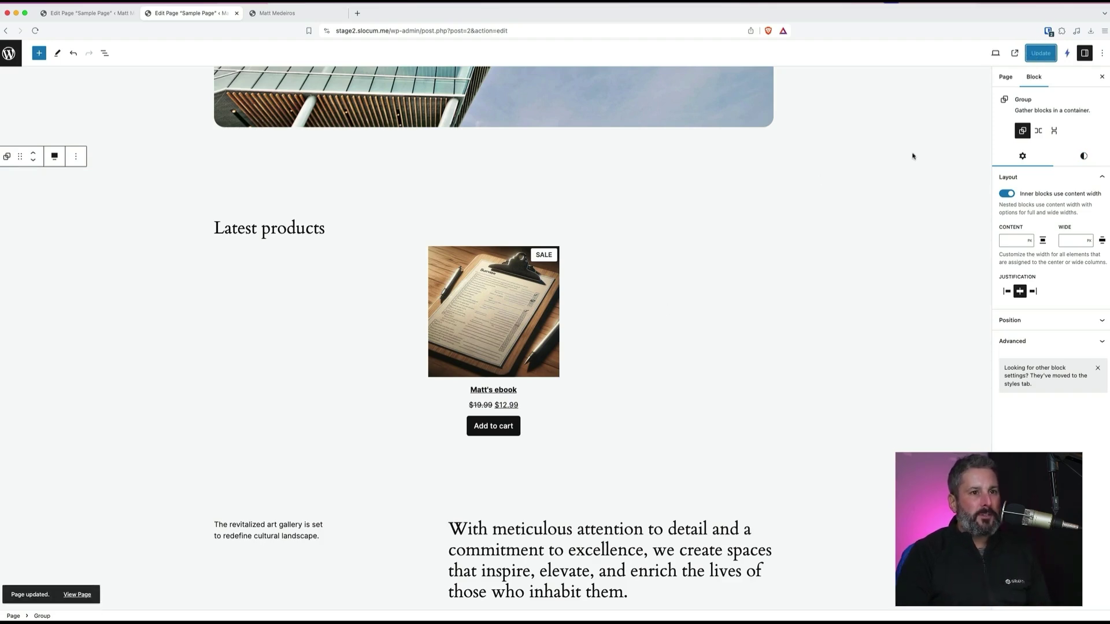
View the live page, add the ebook to the cart, visit Shop, then return to the home page.
left_click(1015, 53)
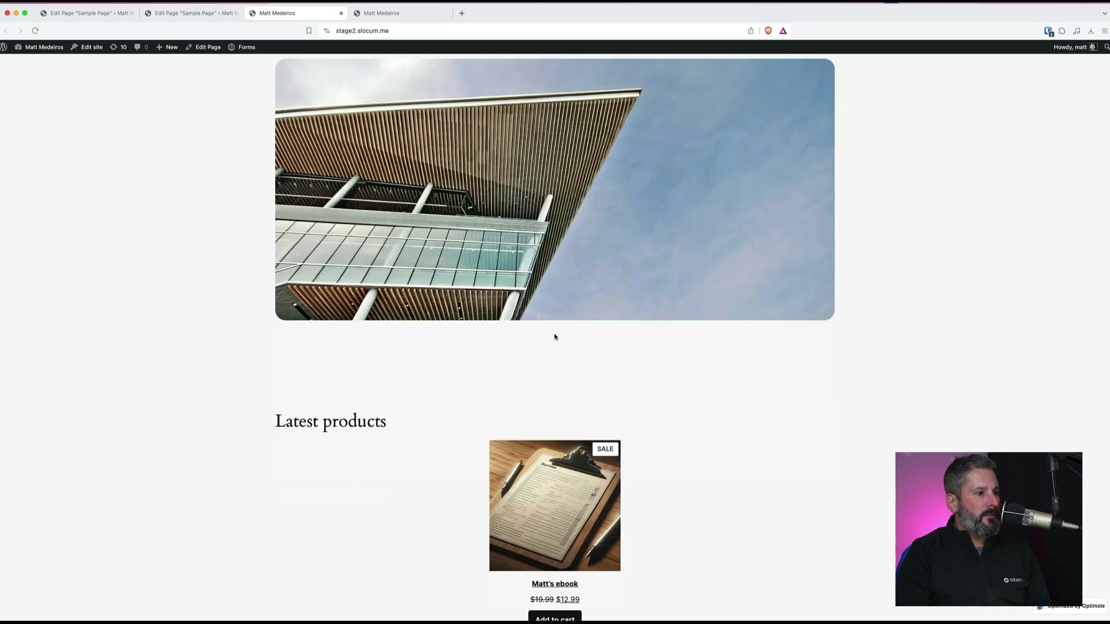
scroll(554, 337, "down", 4)
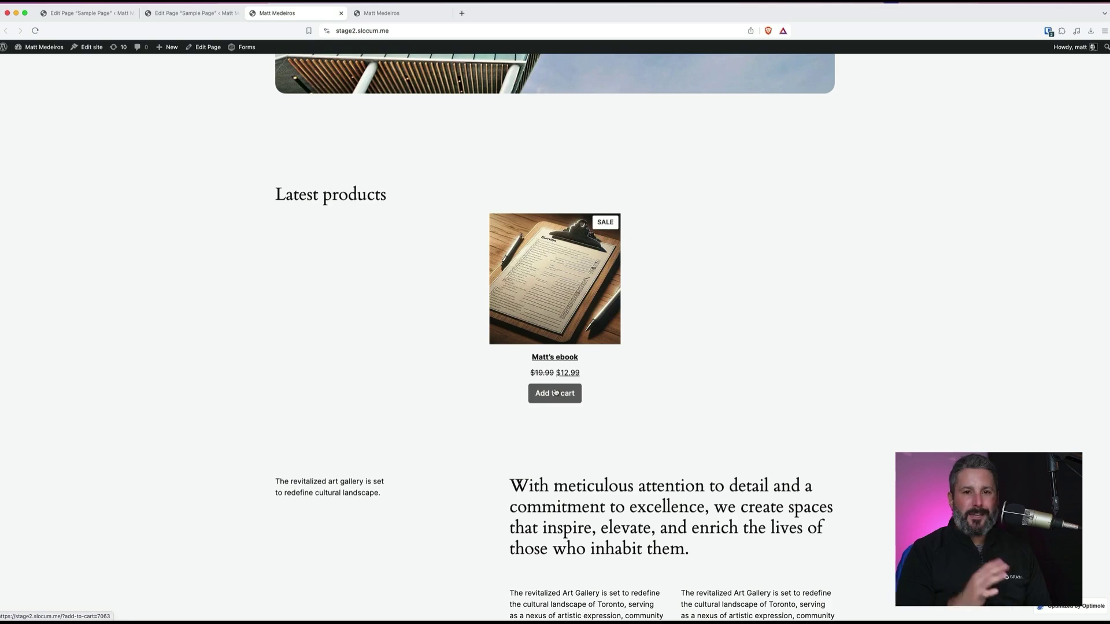
left_click(556, 393)
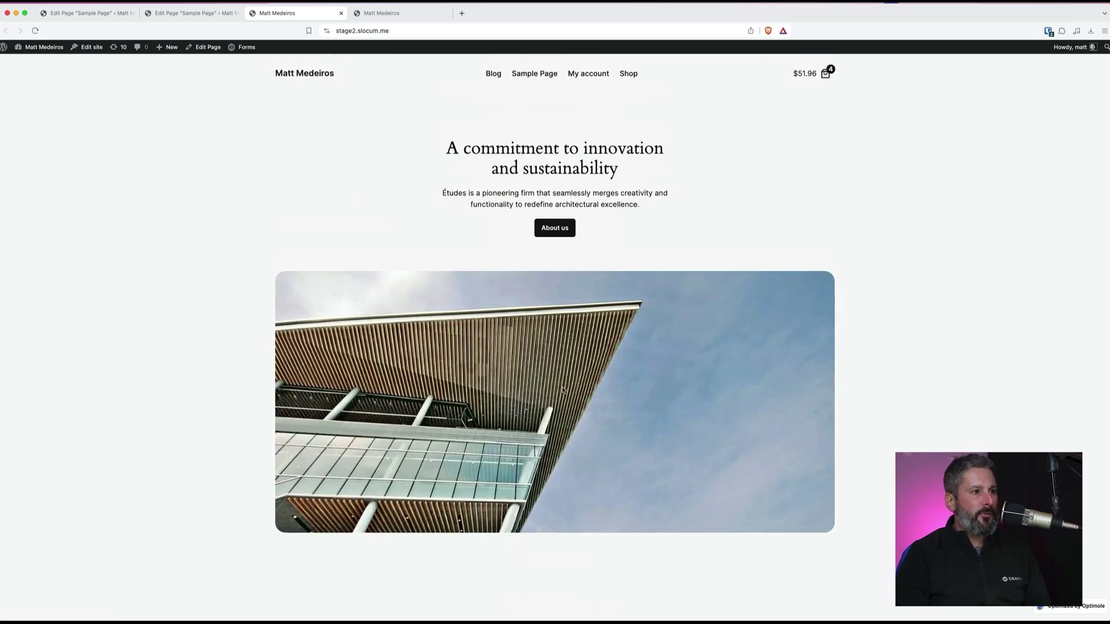
left_click(628, 74)
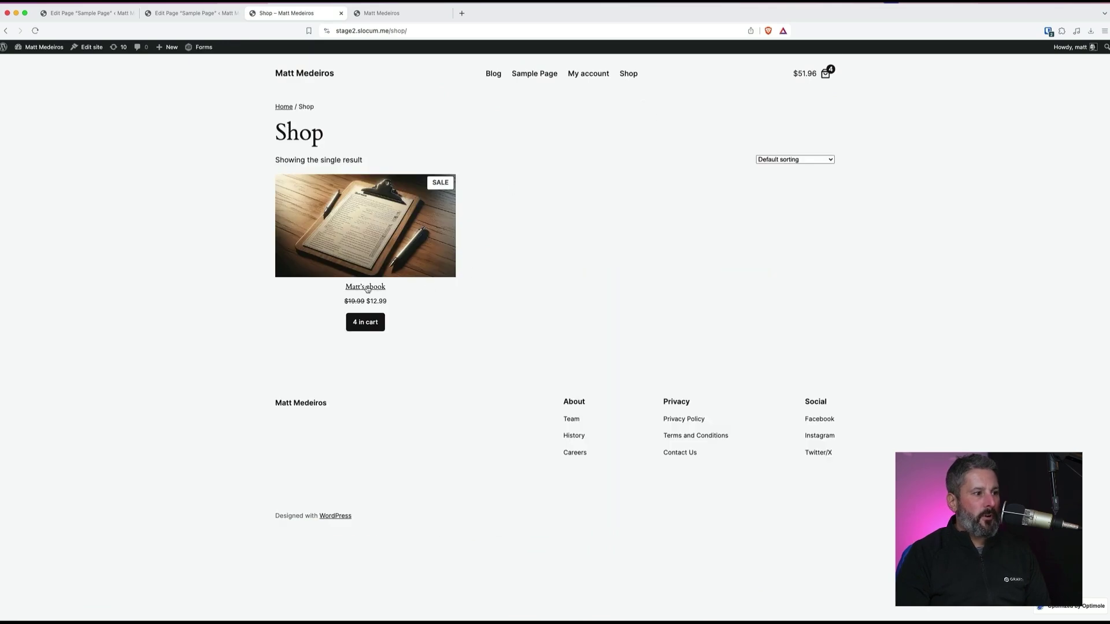
left_click(324, 74)
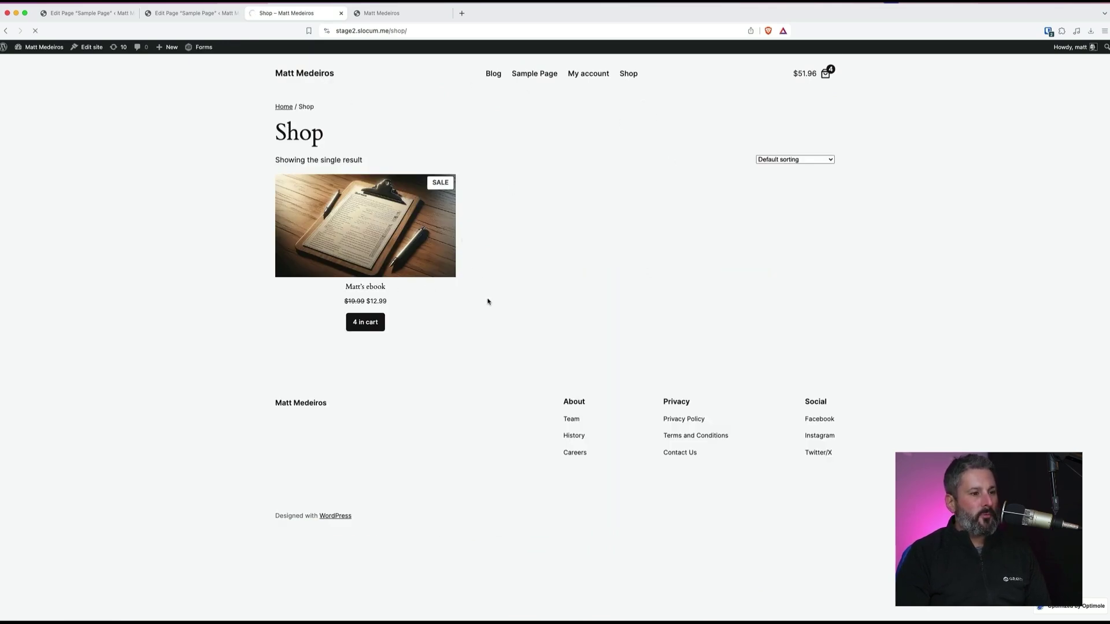
scroll(488, 300, "down", 10)
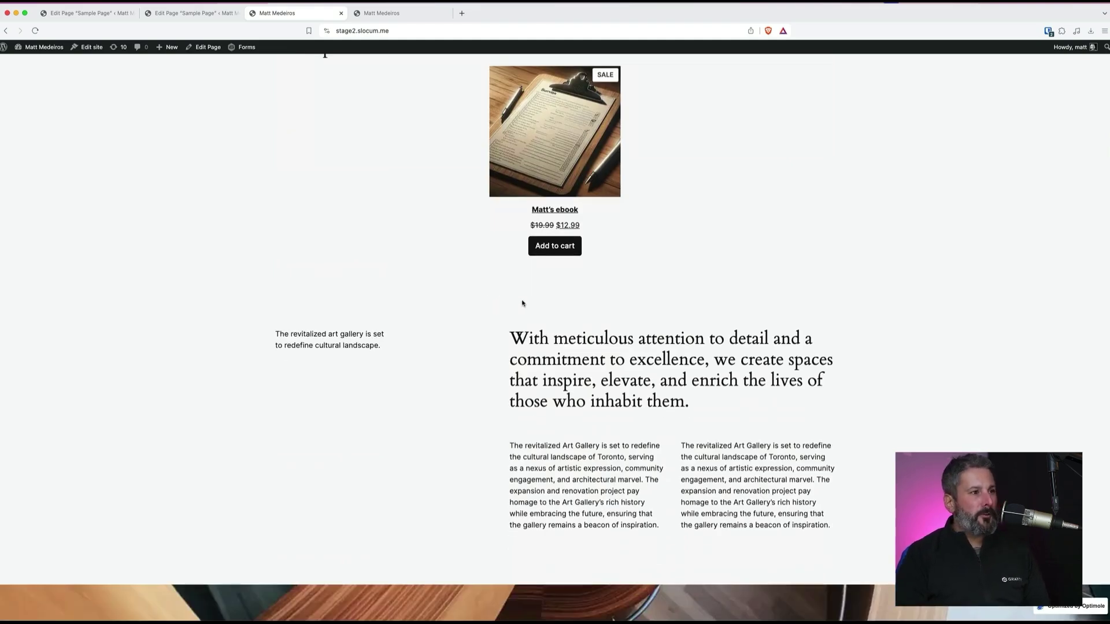
scroll(520, 303, "up", 10)
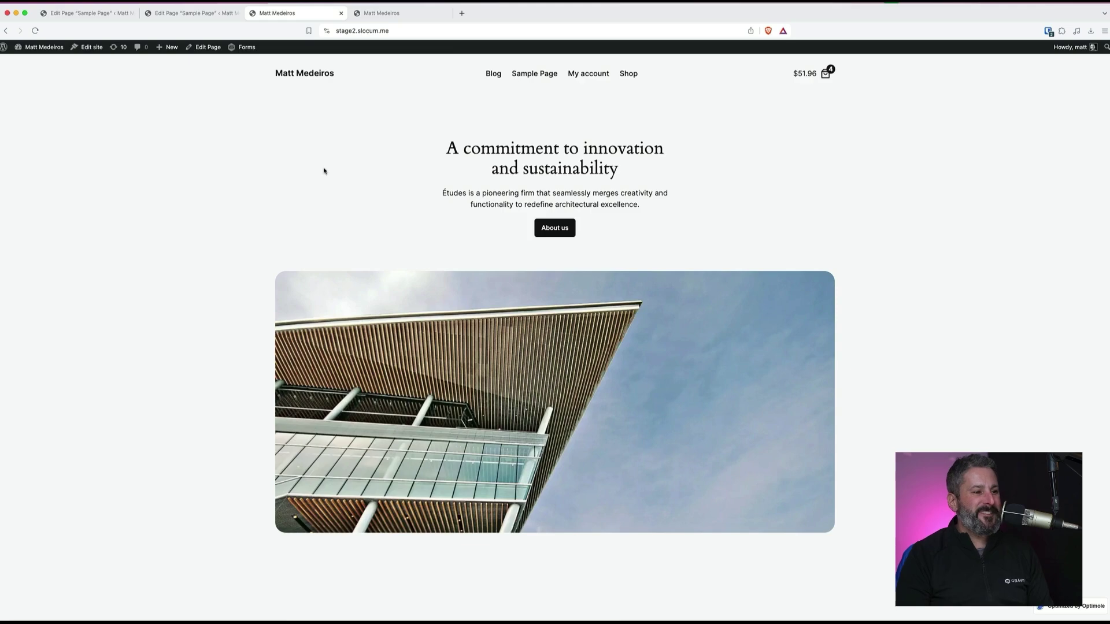
scroll(325, 171, "down", 10)
scroll(332, 181, "down", 4)
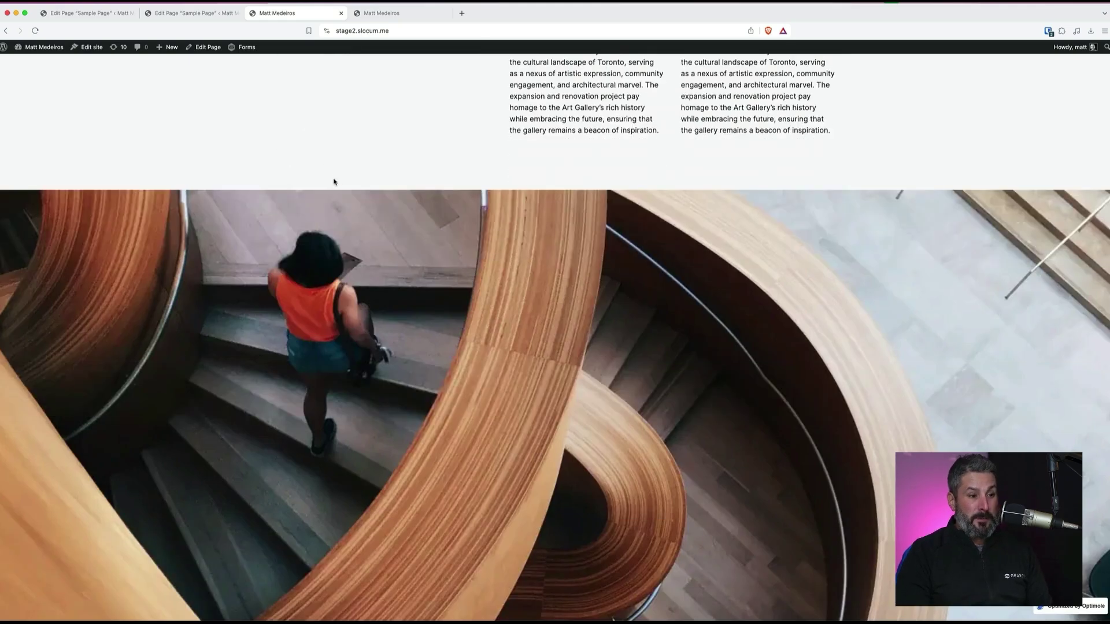
scroll(342, 182, "up", 14)
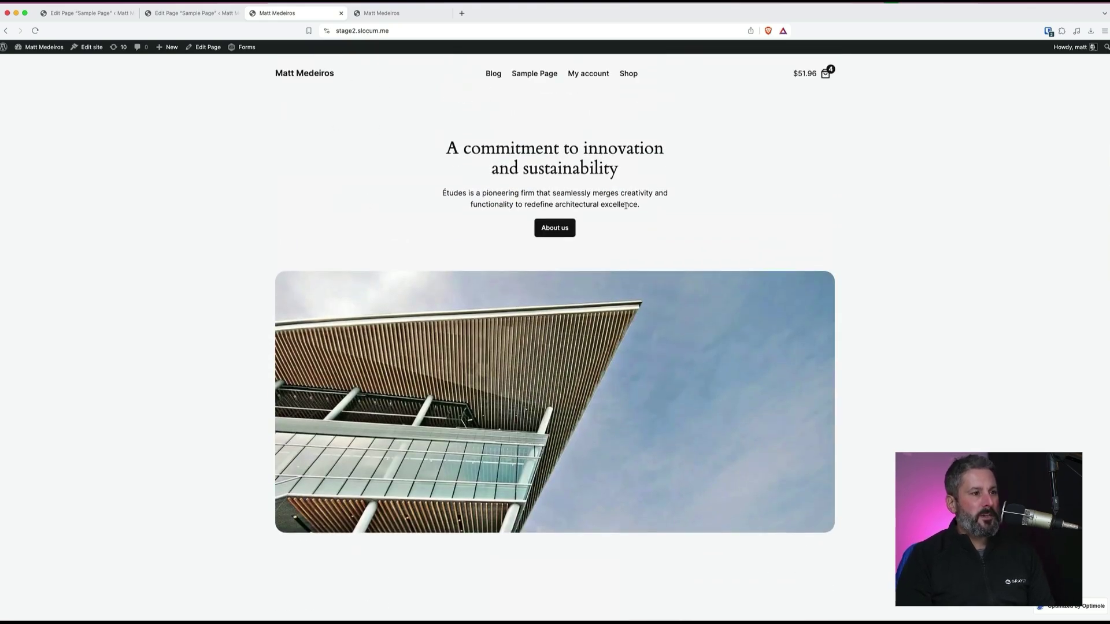
scroll(625, 204, "down", 4)
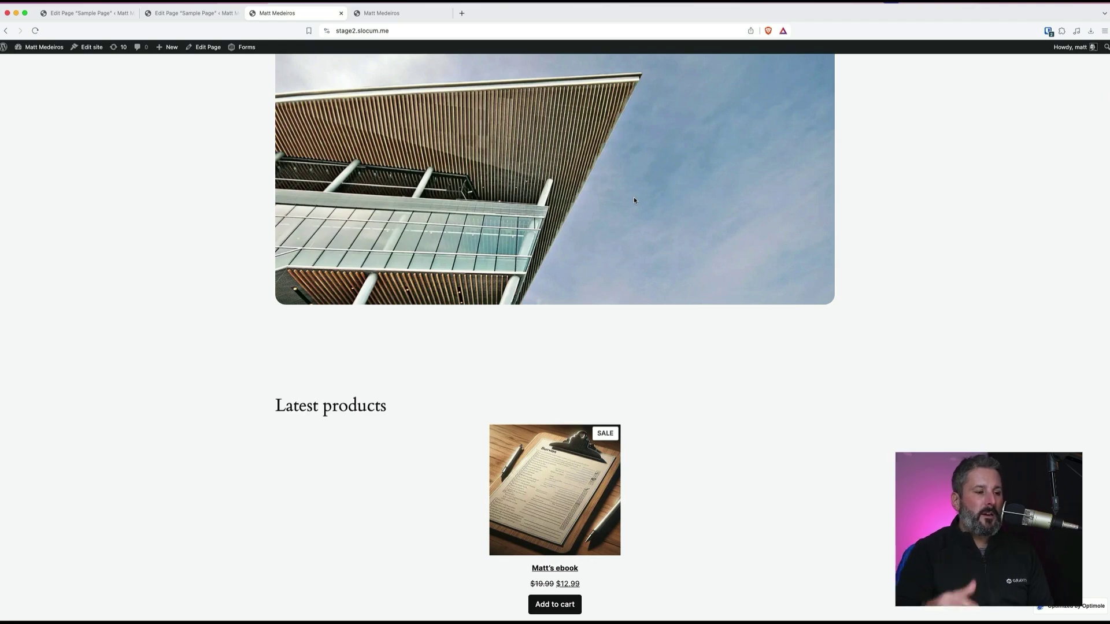
scroll(608, 224, "down", 5)
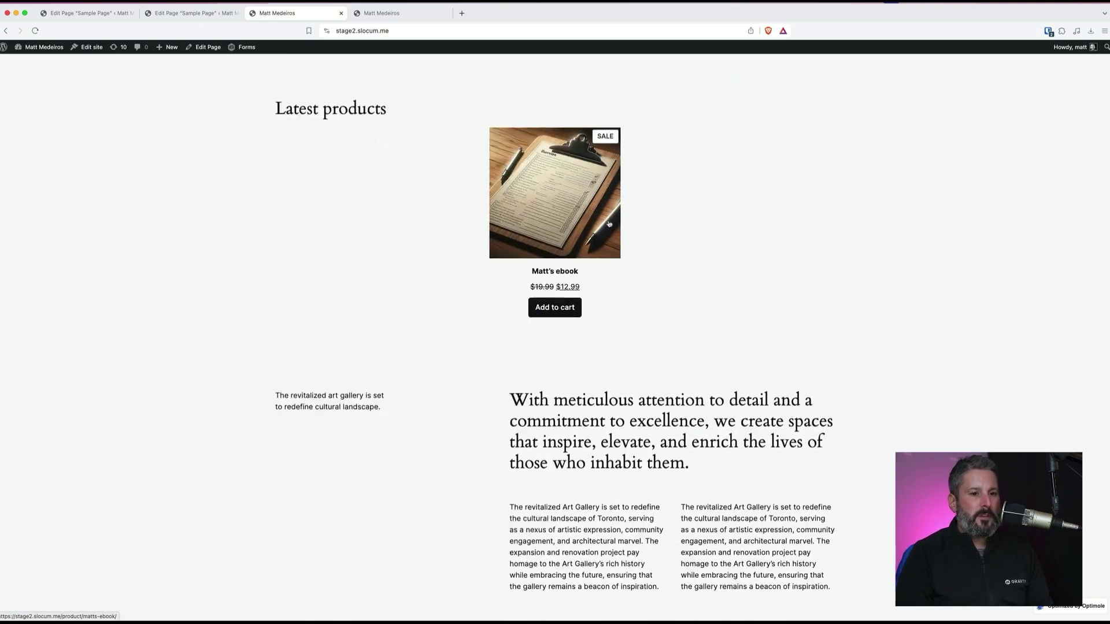
scroll(610, 223, "up", 10)
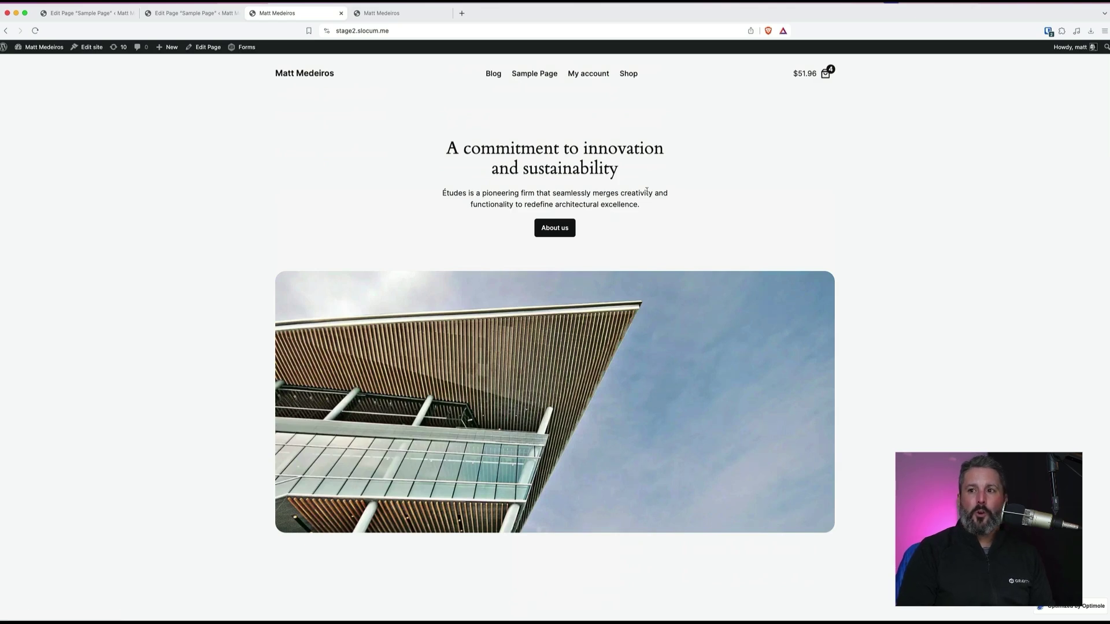